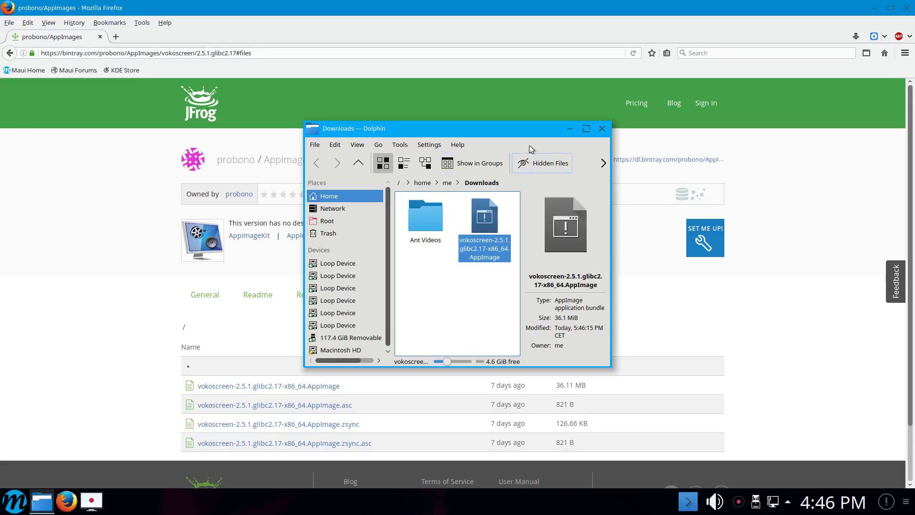
- Close the Dolphin Downloads window and then Firefox, leaving the bare Maui desktop
left_click(602, 129)
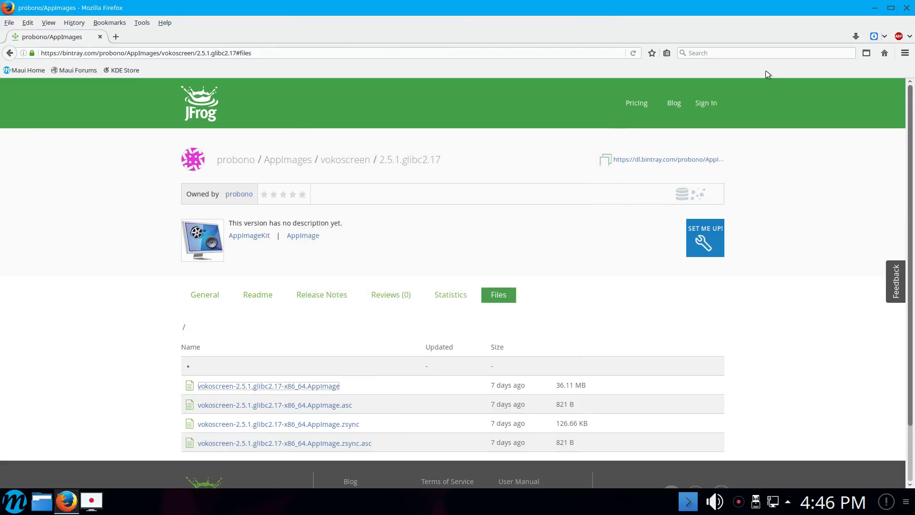
left_click(907, 7)
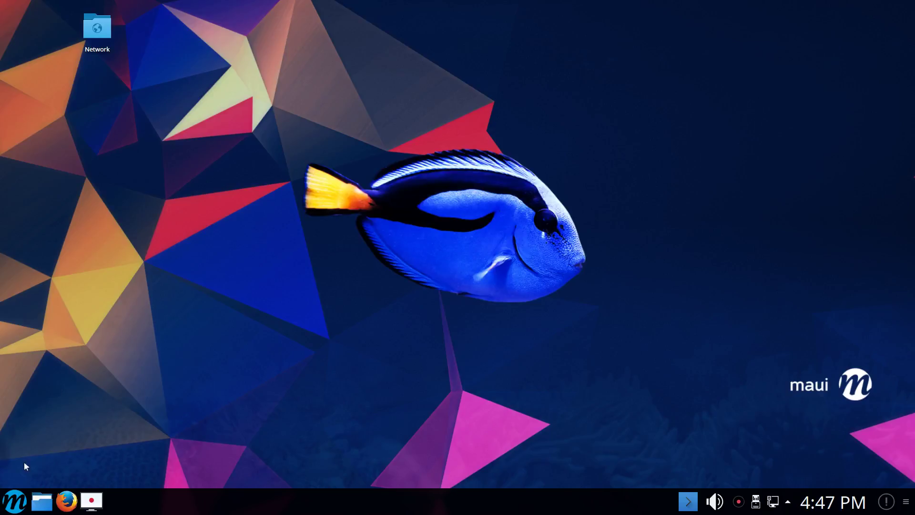
- Scroll the launcher's full application list down to V and start VLC media player
left_click(18, 502)
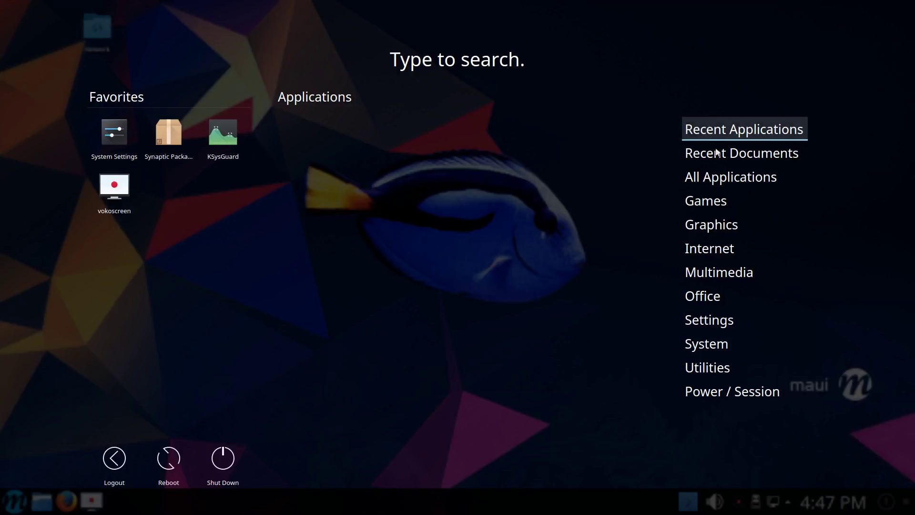
mouse_move(721, 181)
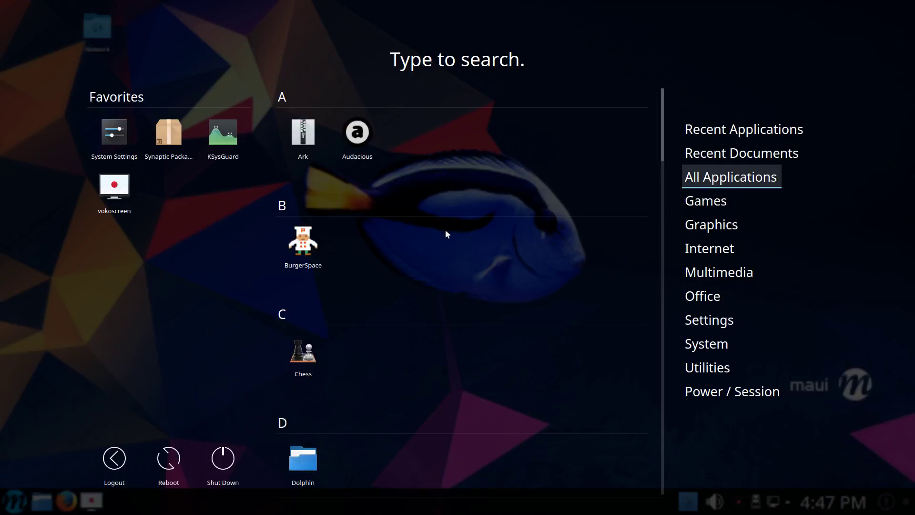
scroll(450, 234, "down", 5)
scroll(452, 236, "down", 15)
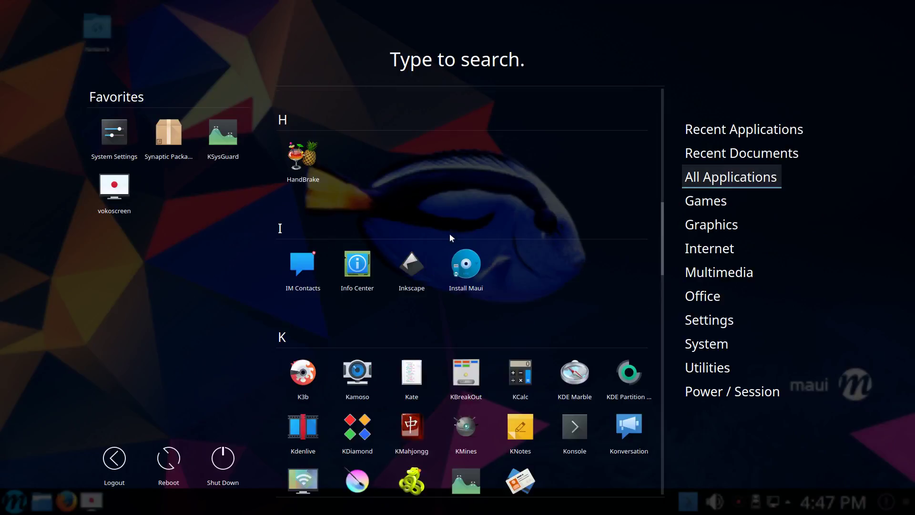
scroll(453, 240, "down", 4)
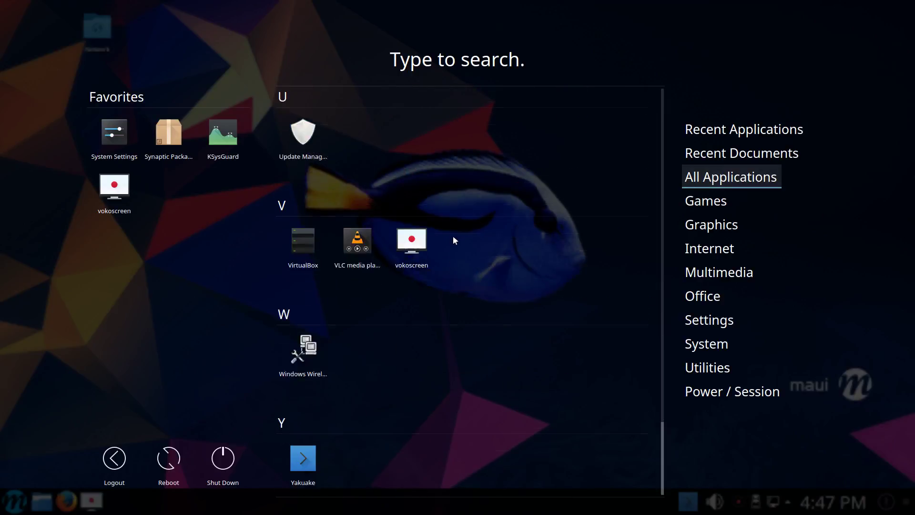
scroll(453, 237, "up", 4)
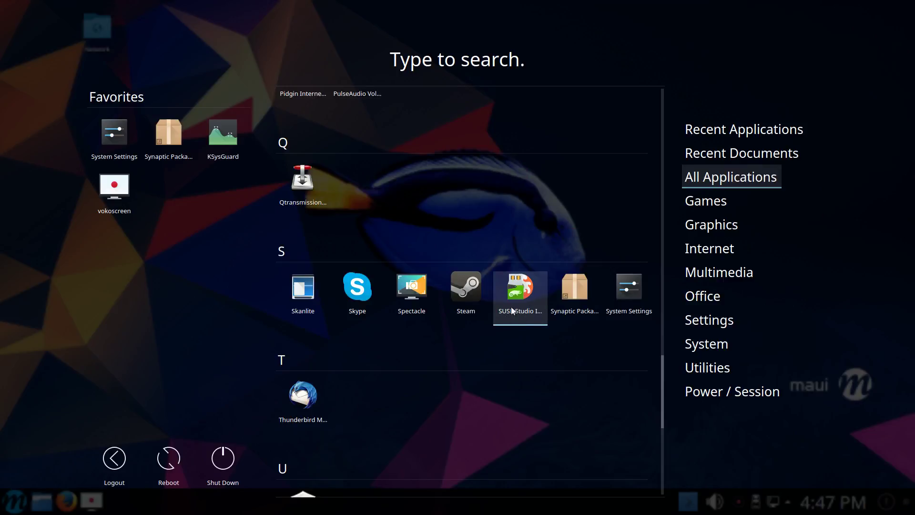
scroll(476, 331, "down", 3)
scroll(471, 330, "down", 3)
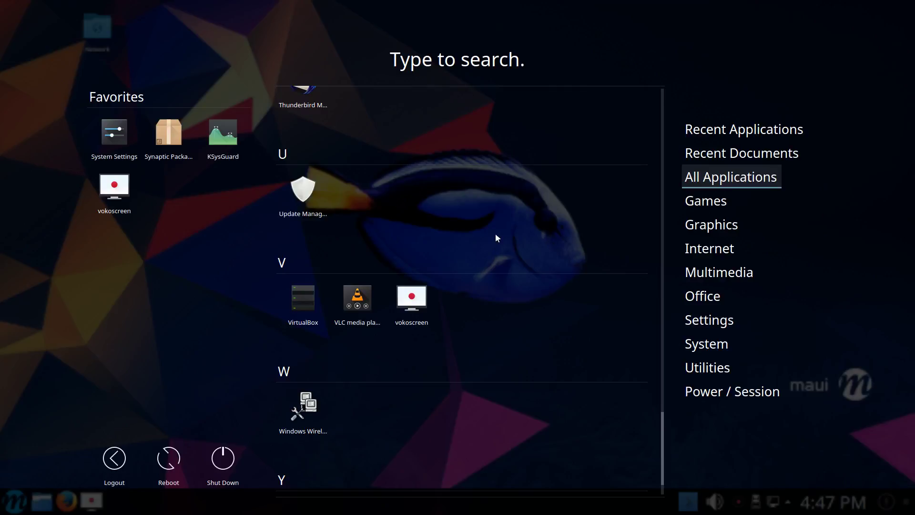
left_click(361, 323)
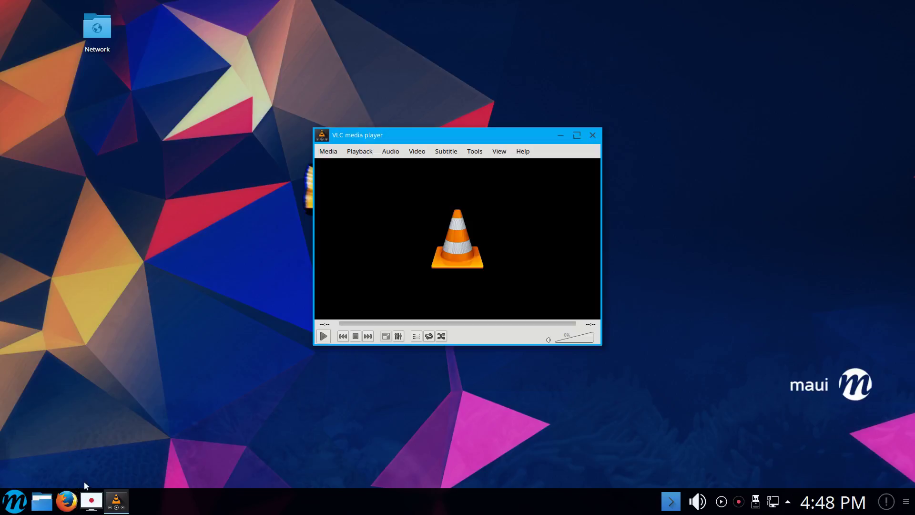
- Restore the vokoscreen 2.5.1 recorder window beside the empty VLC player
left_click(92, 501)
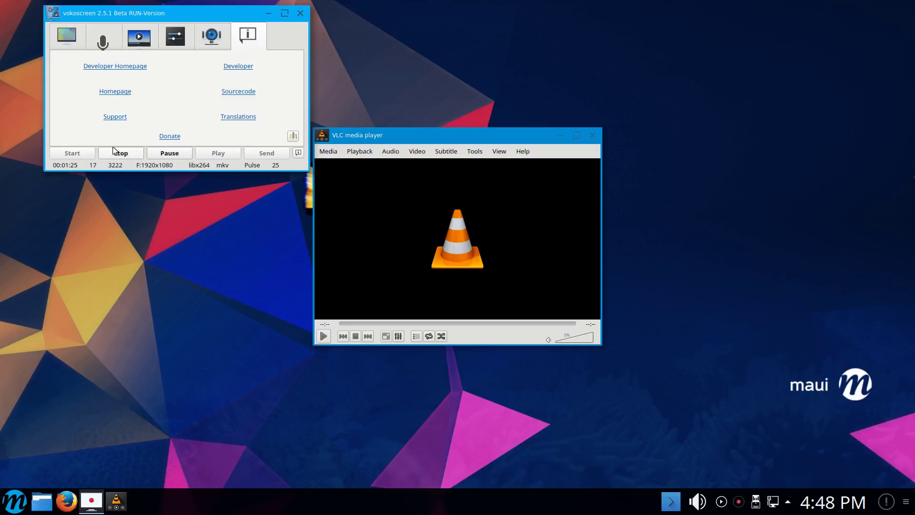
- Hide vokoscreen and search Google for 'appimagetool' in Firefox
left_click(268, 13)
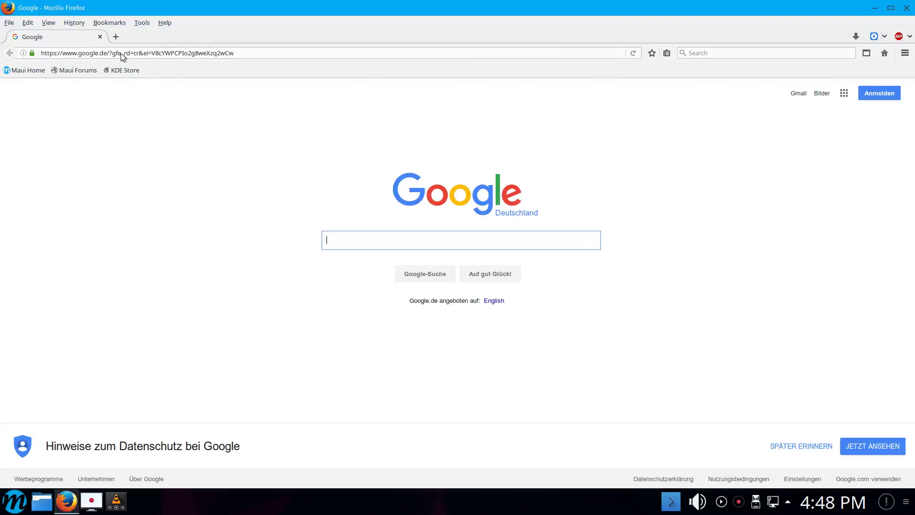
key("ctrl+l")
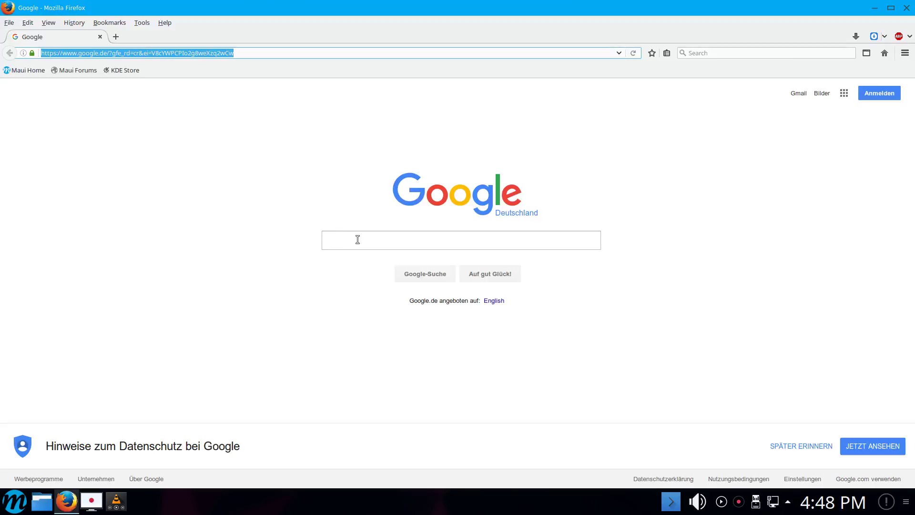
left_click(412, 240)
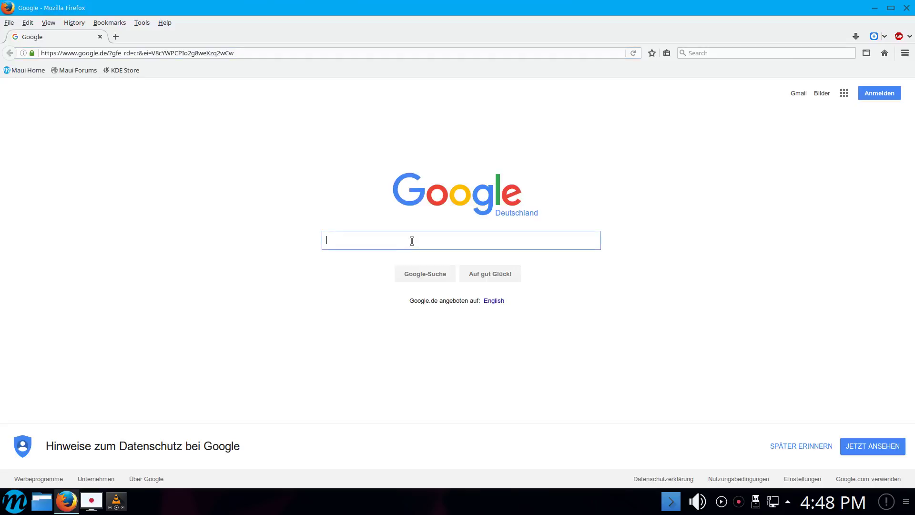
type("appimage")
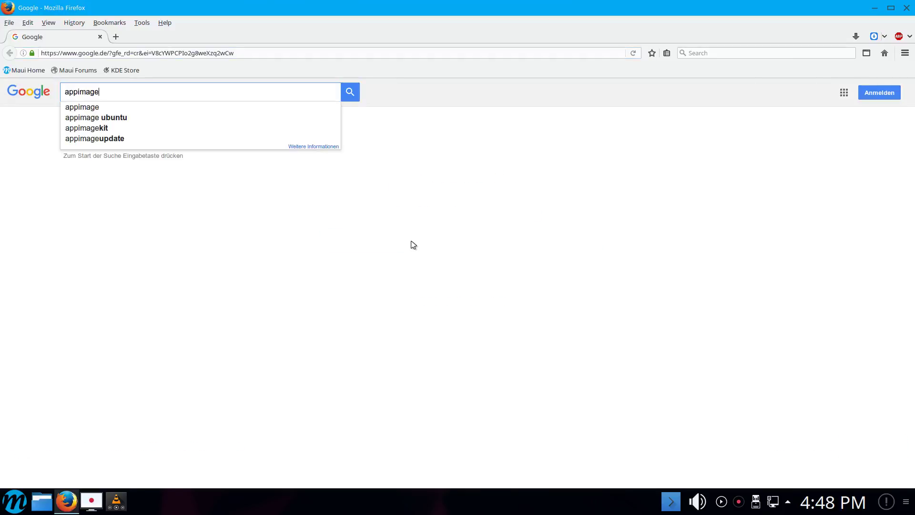
type("tool")
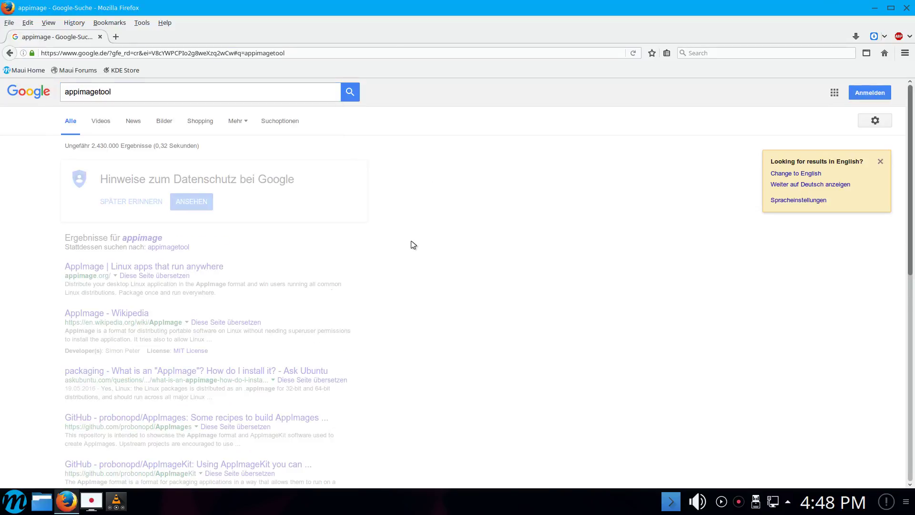
- Open the probonopd/appimagetool GitHub repo, read its README, then follow its Travis CI build link
left_click(296, 242)
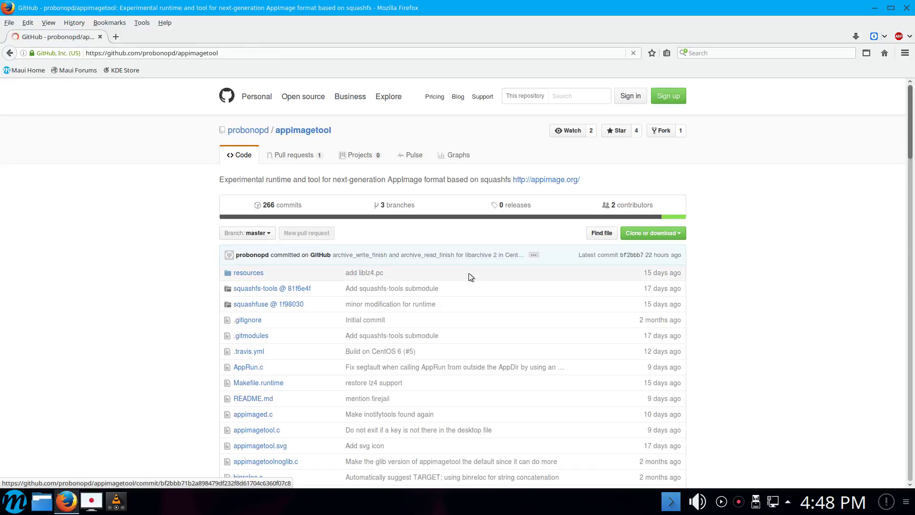
scroll(742, 384, "down", 15)
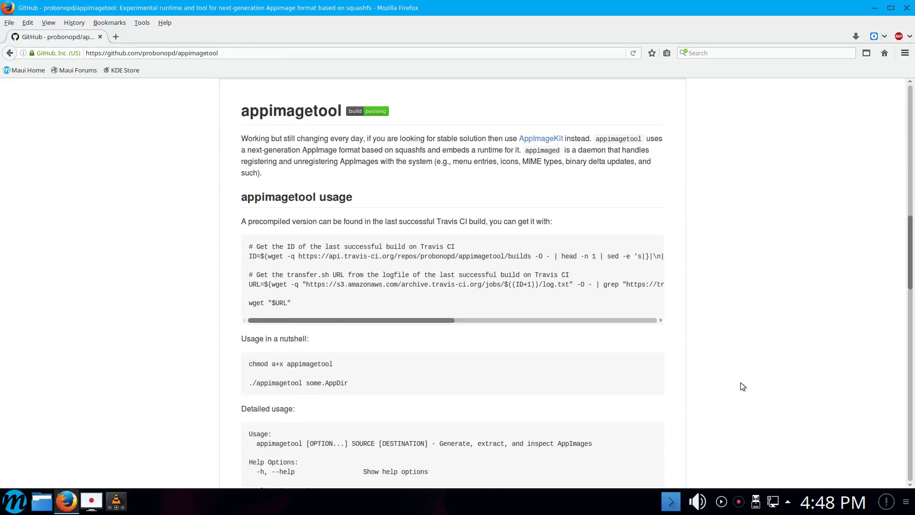
scroll(743, 386, "down", 20)
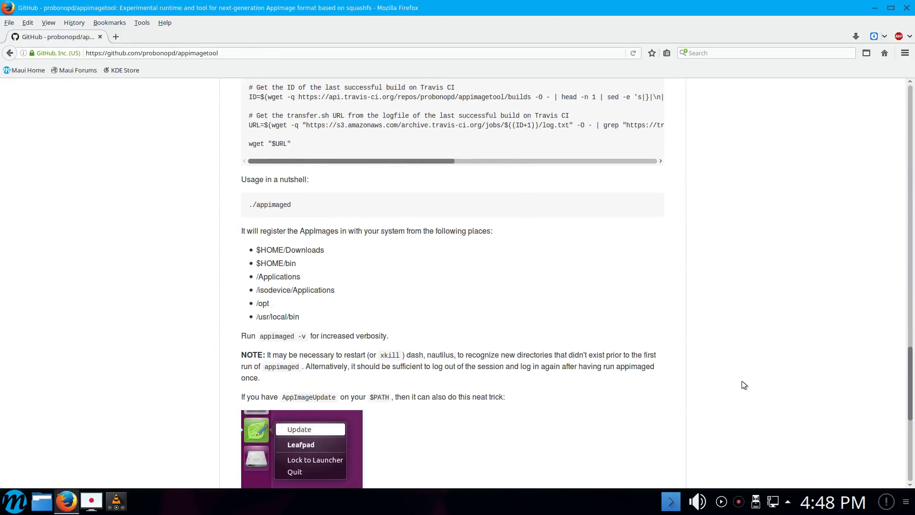
scroll(744, 385, "up", 6)
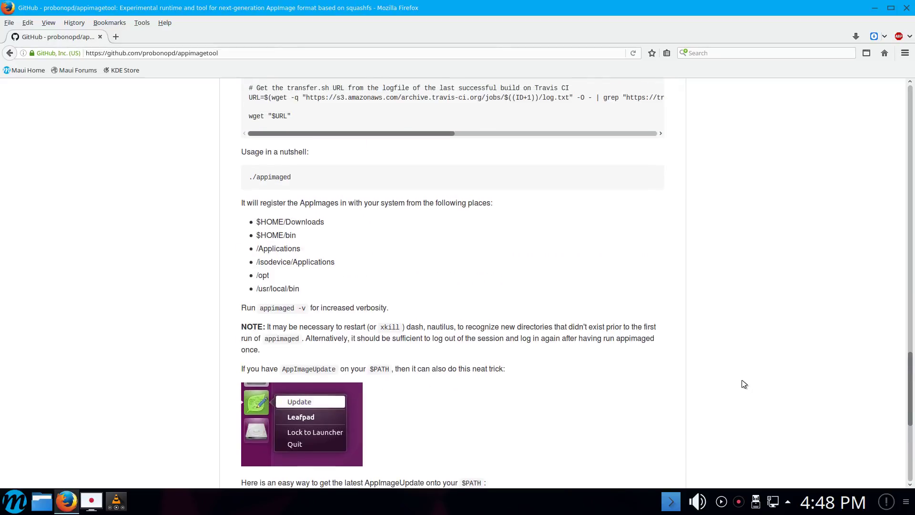
scroll(744, 384, "up", 20)
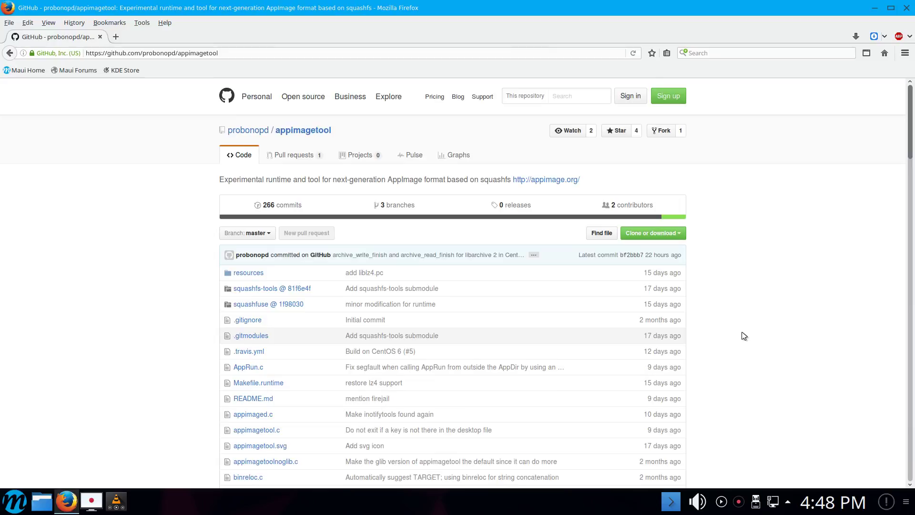
scroll(744, 336, "down", 5)
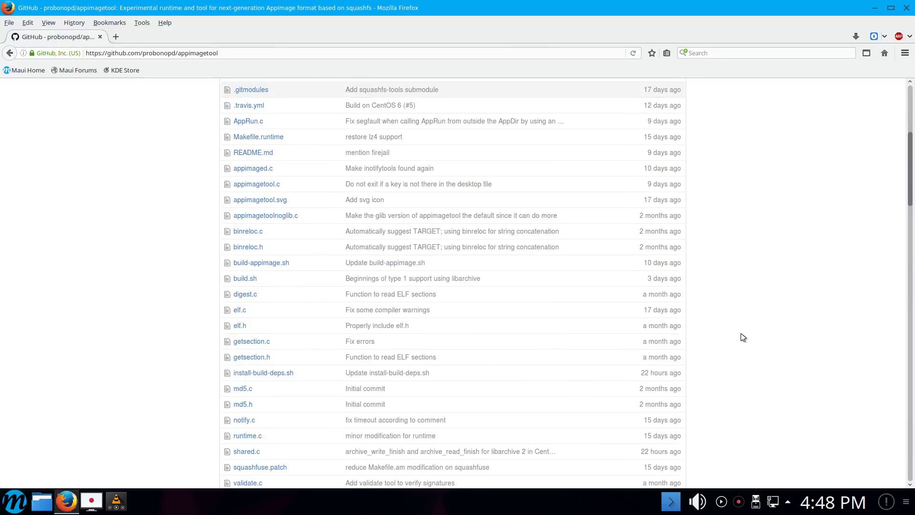
scroll(741, 334, "down", 11)
scroll(417, 277, "up", 5)
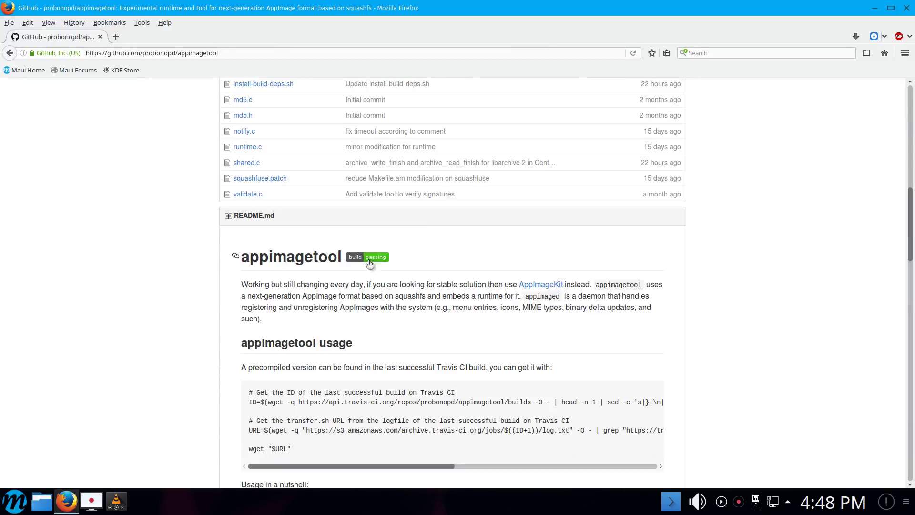
left_click(367, 260)
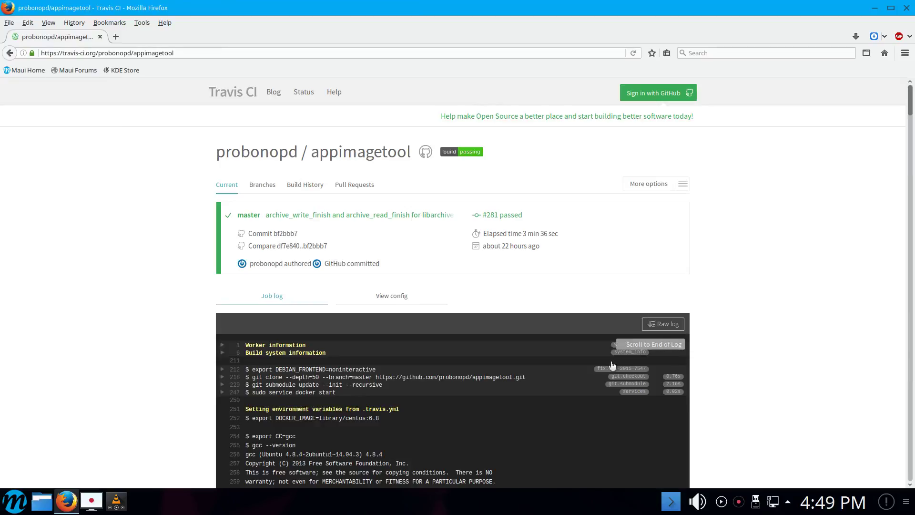
- Jump to the end of the Travis build log and select the appimaged transfer.sh link on line 3619
left_click(615, 344)
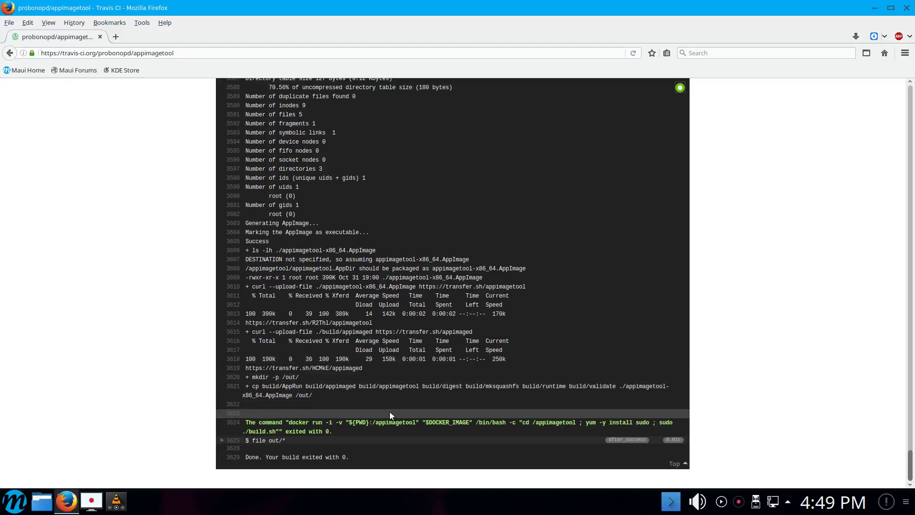
left_click_drag(364, 368, 246, 368)
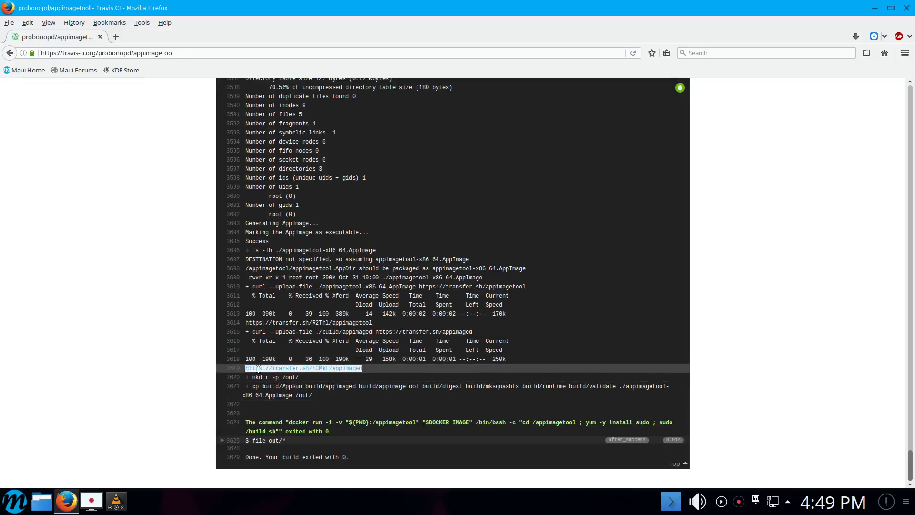
right_click(258, 371)
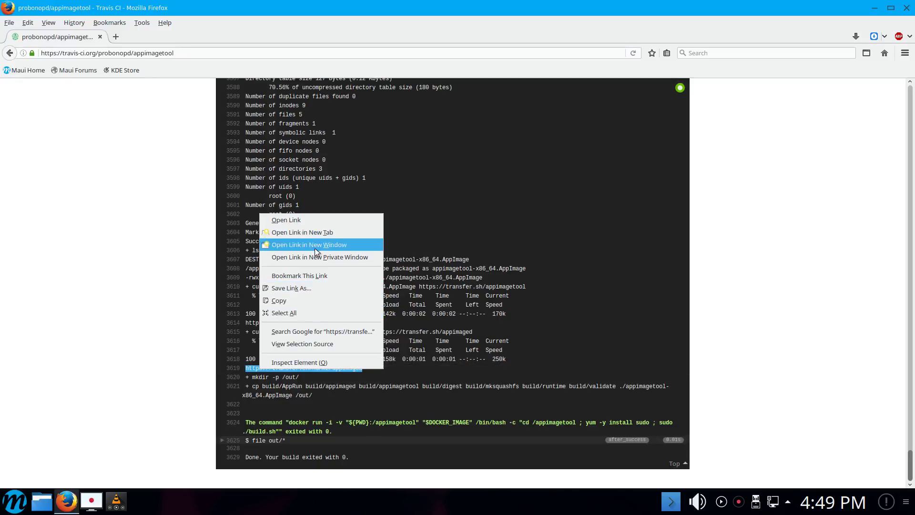
- Copy the appimaged transfer.sh link, load it in a new tab and start the download
left_click(315, 303)
left_click(115, 36)
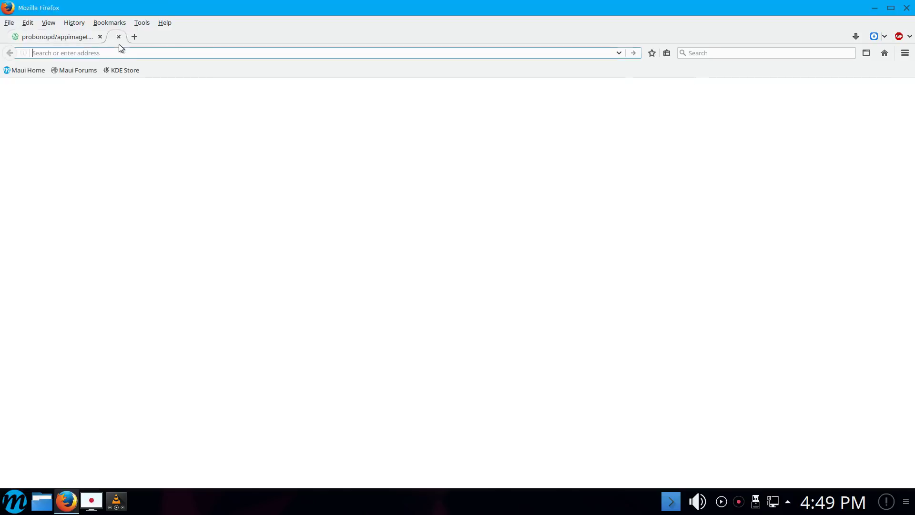
key("ctrl+v")
key("Return")
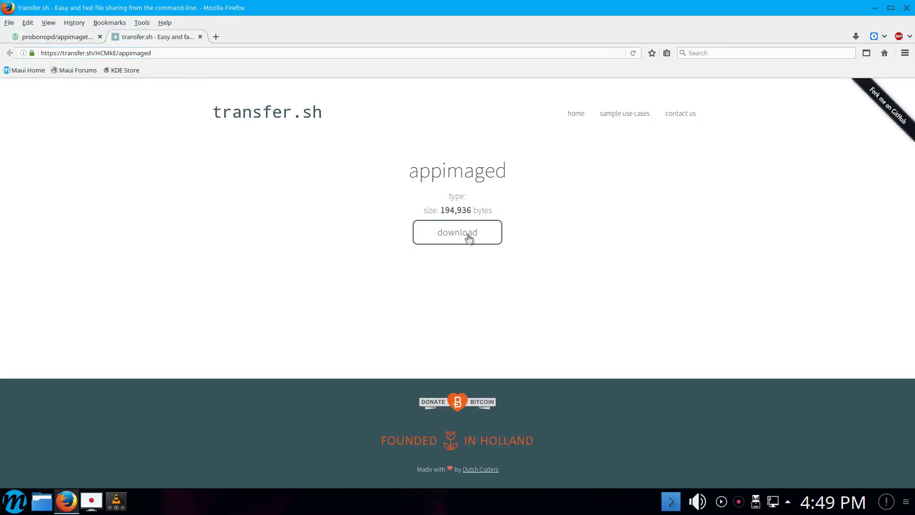
left_click(469, 237)
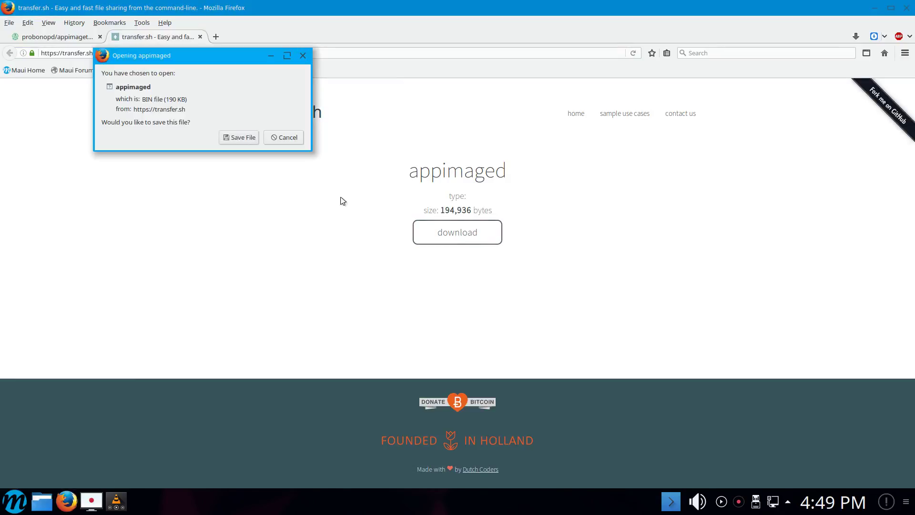
left_click(240, 139)
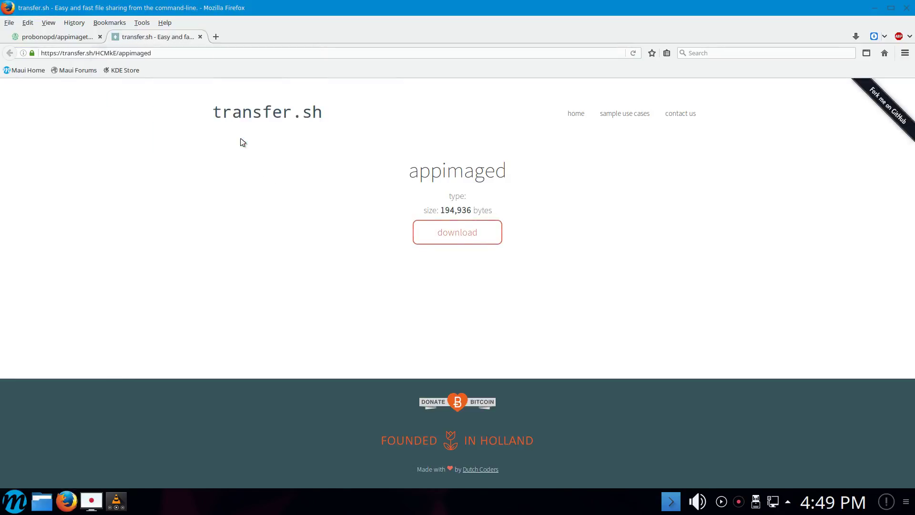
- Launch the Konsole terminal by searching 'term' in the application launcher
left_click(13, 508)
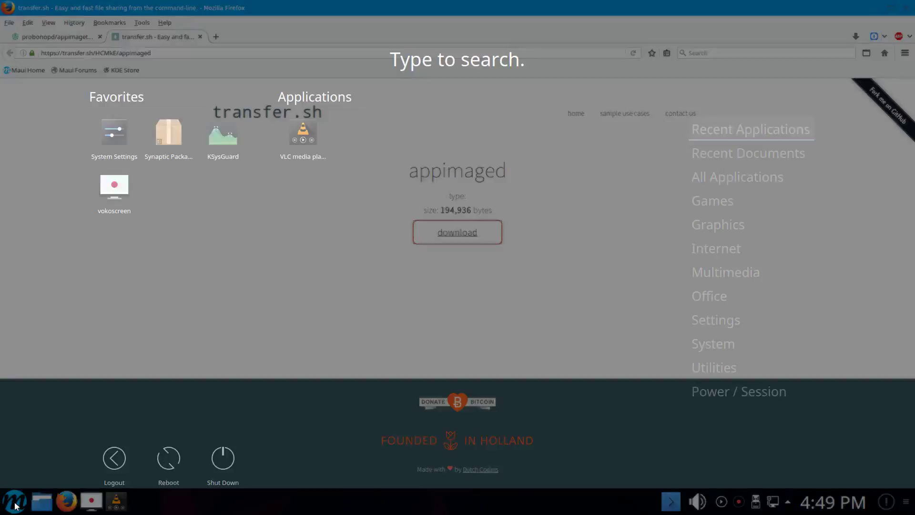
type("term")
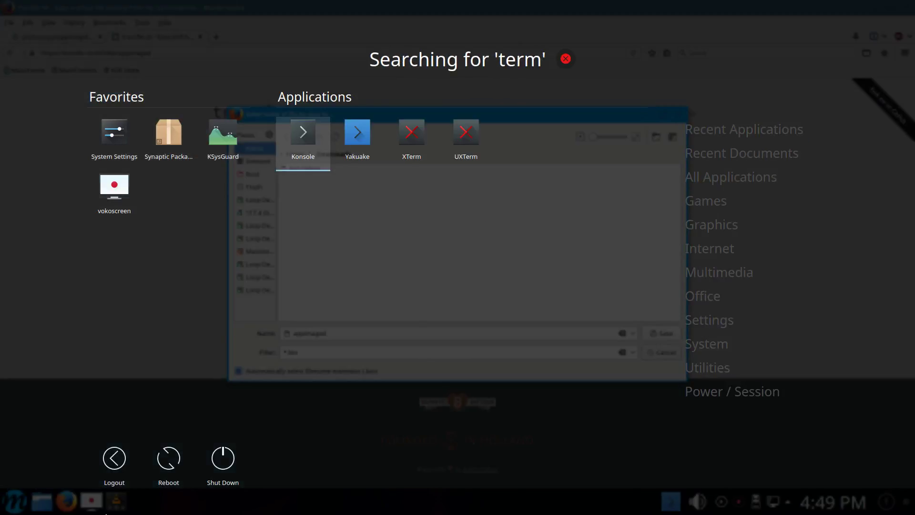
key("Return")
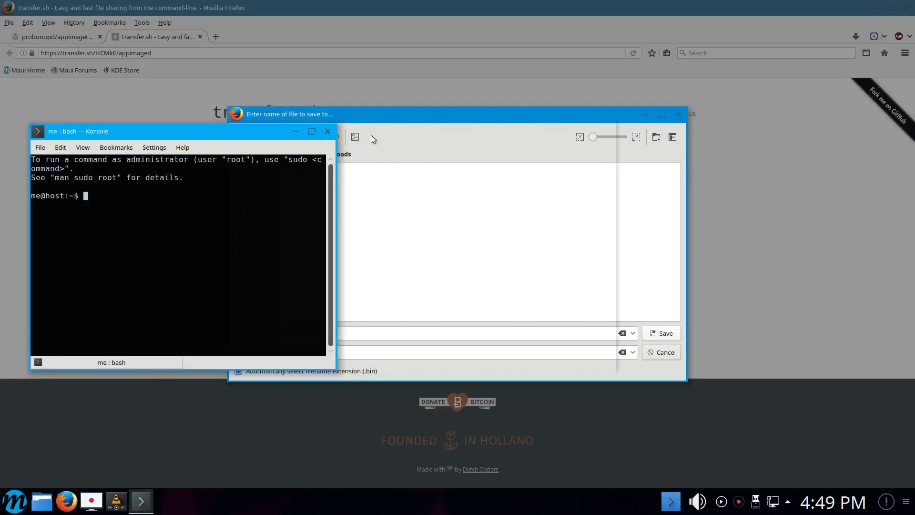
- Save the appimaged file to Downloads and minimise Firefox
left_click(373, 138)
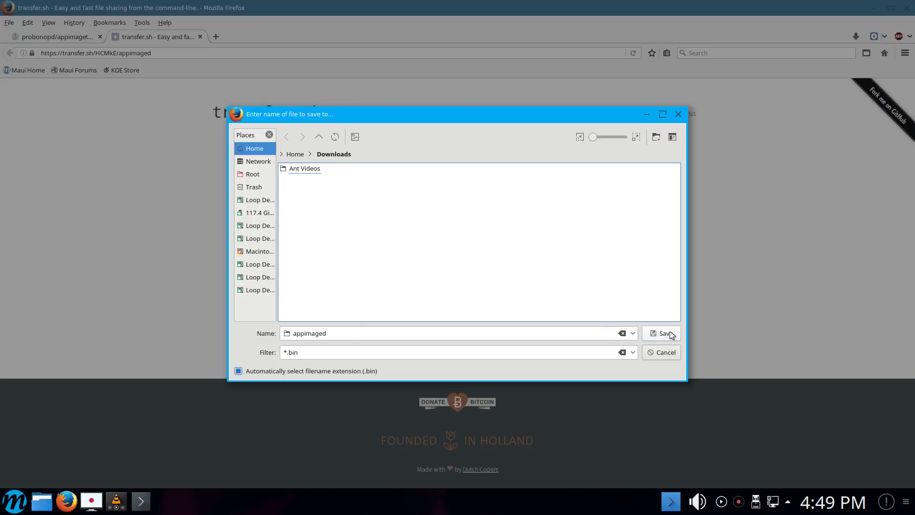
left_click(664, 333)
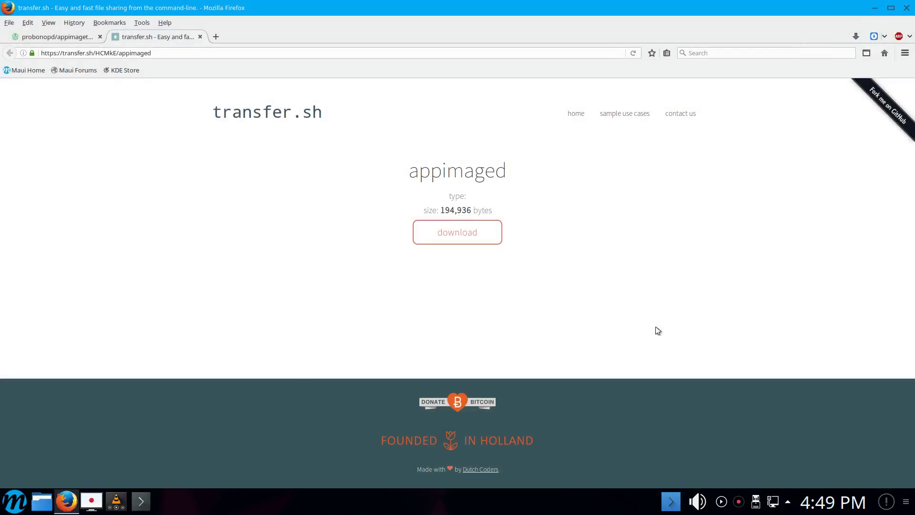
left_click(872, 9)
- Make /home/me/Downloads/appimaged.bin executable with chmod a+x
type("ch")
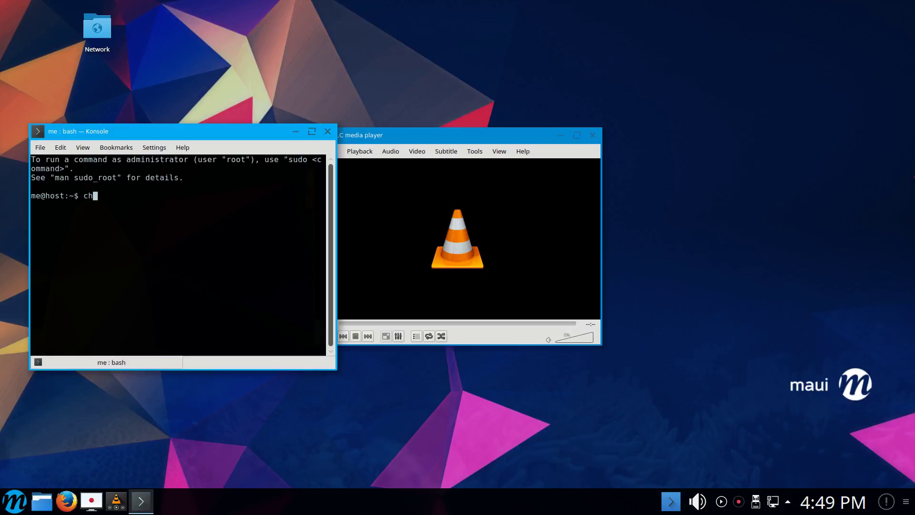
type("mod /home/me/D")
key("Tab")
key("Tab")
key("Tab")
type("a")
key("Tab")
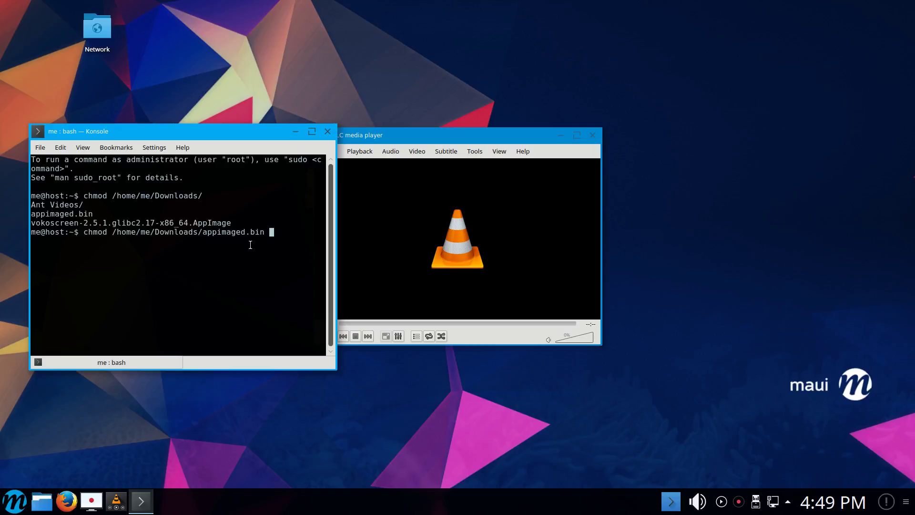
key("Return")
key("Up")
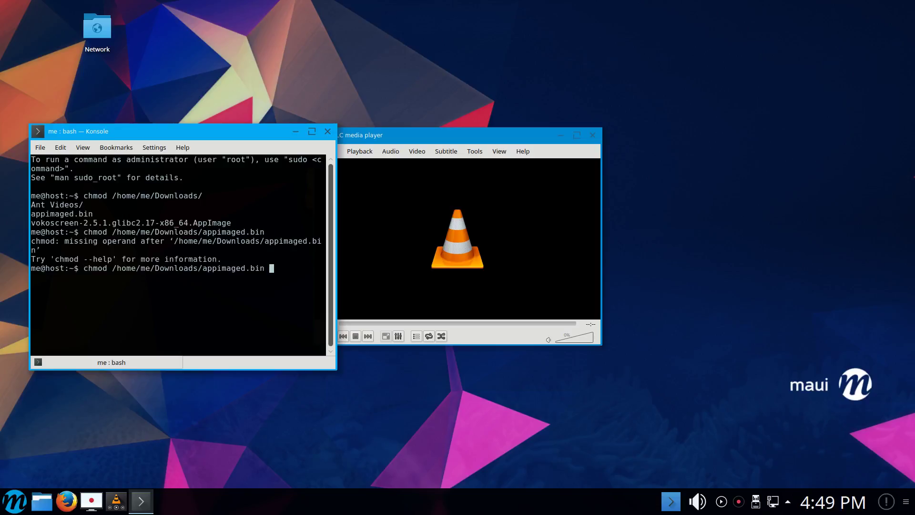
key("Home")
key("Right")
key("Right")
key("Right")
key("Right")
key("Right")
type("a+x")
key("Return")
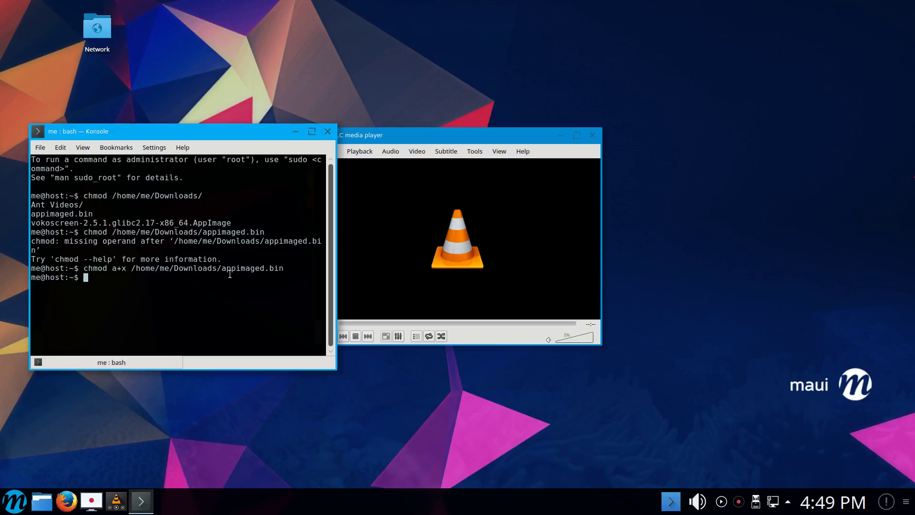
- Run appimaged.bin from Downloads, which fails with a missing libarchive.so.2 error
left_click_drag(232, 268, 132, 264)
middle_click(179, 309)
key("Tab")
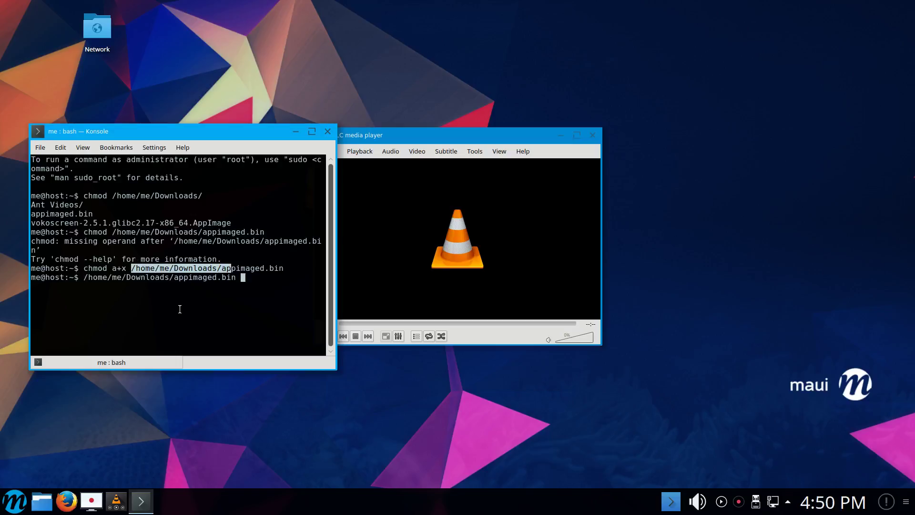
key("Return")
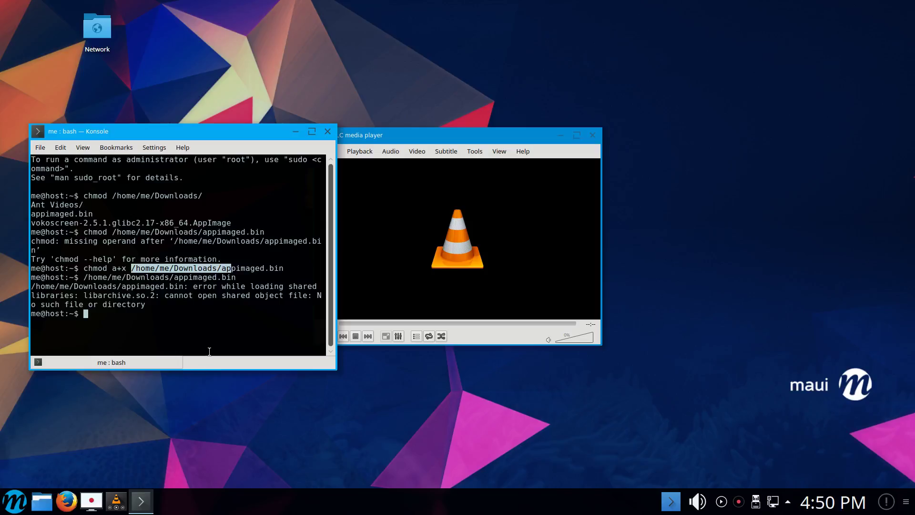
- Symlink libarchive.so.13 as libarchive.so.2 in /usr/lib/x86_64-linux-gnu with sudo ln -s, then rerun appimaged.bin
double_click(100, 296)
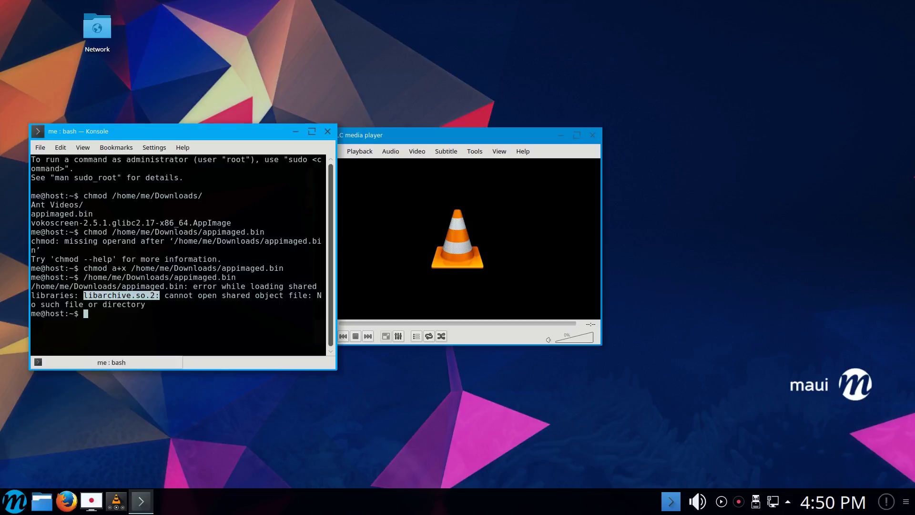
type("sudo ln -s /usr/lib/x86_64-linux-gnu/")
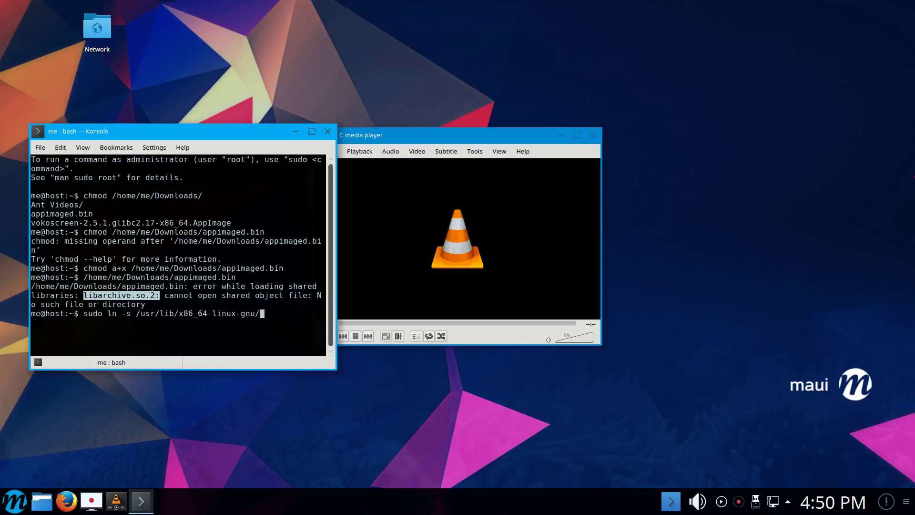
type("libar")
key("Tab")
left_click_drag(137, 314, 261, 314)
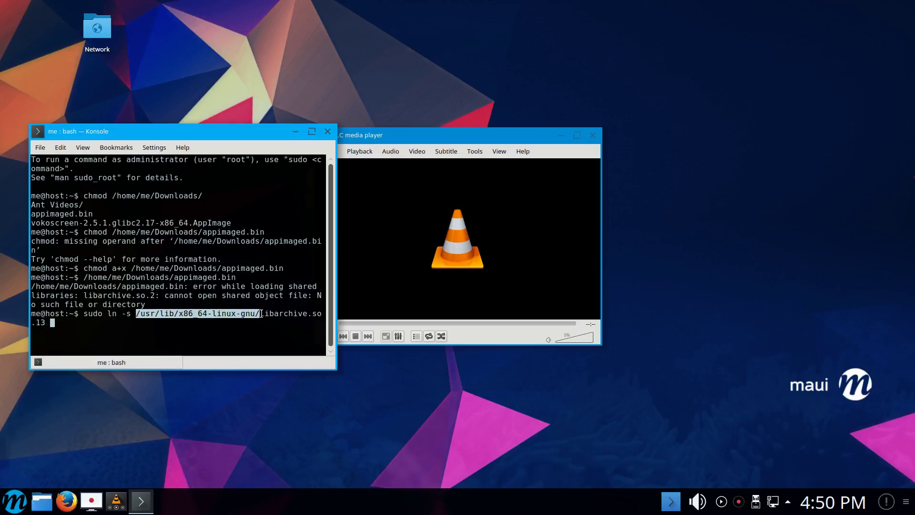
middle_click(261, 314)
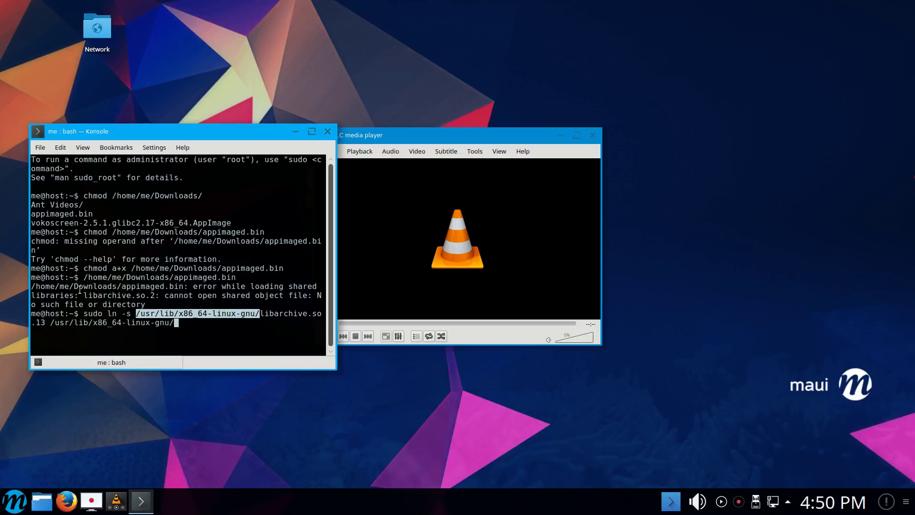
left_click_drag(83, 295, 155, 295)
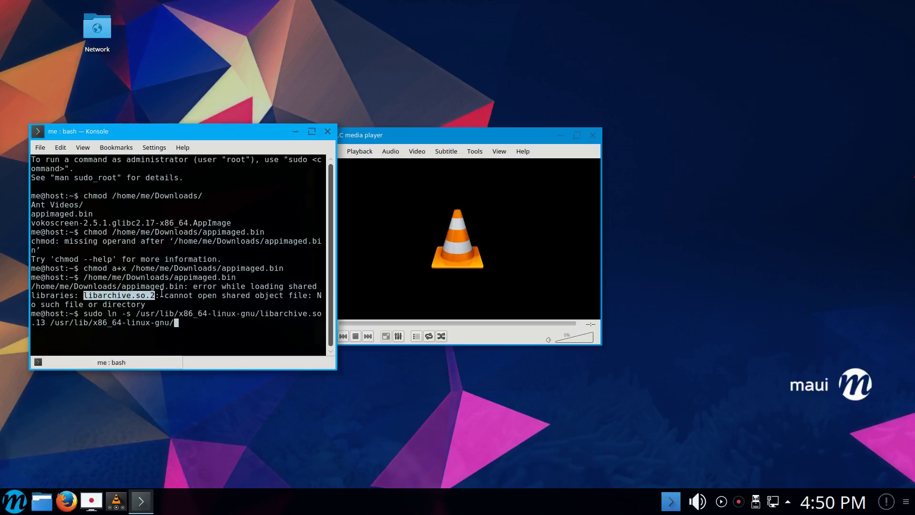
middle_click(225, 305)
key("Return")
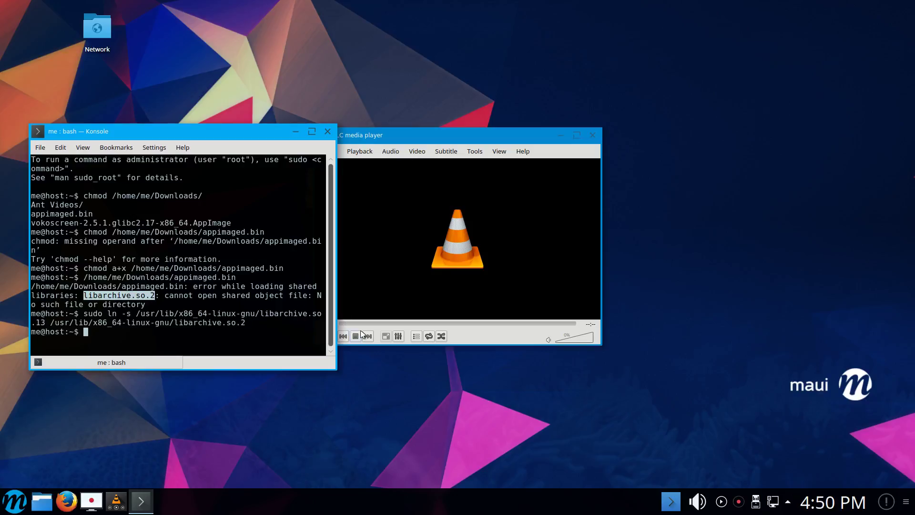
key("Up")
key("Up")
key("Return")
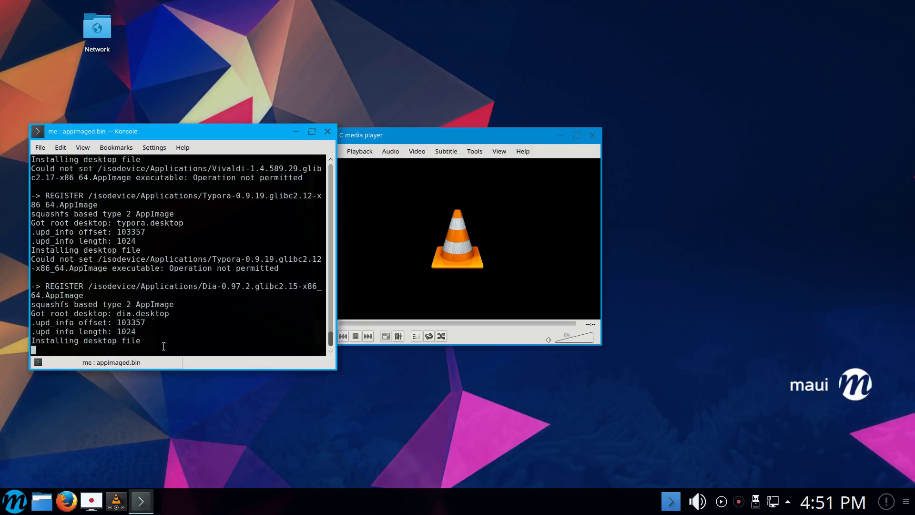
- Browse All Applications in the launcher for the newly registered AppImages and start Spotify
left_click(17, 509)
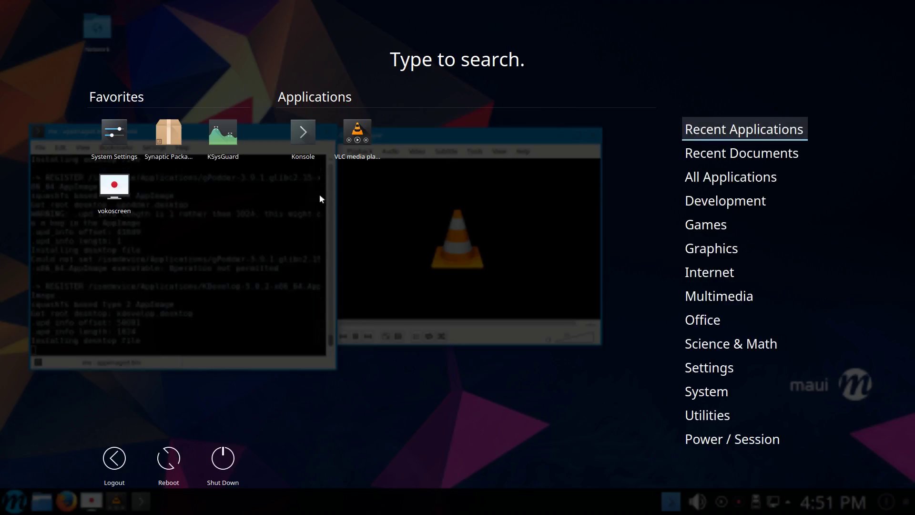
left_click(691, 152)
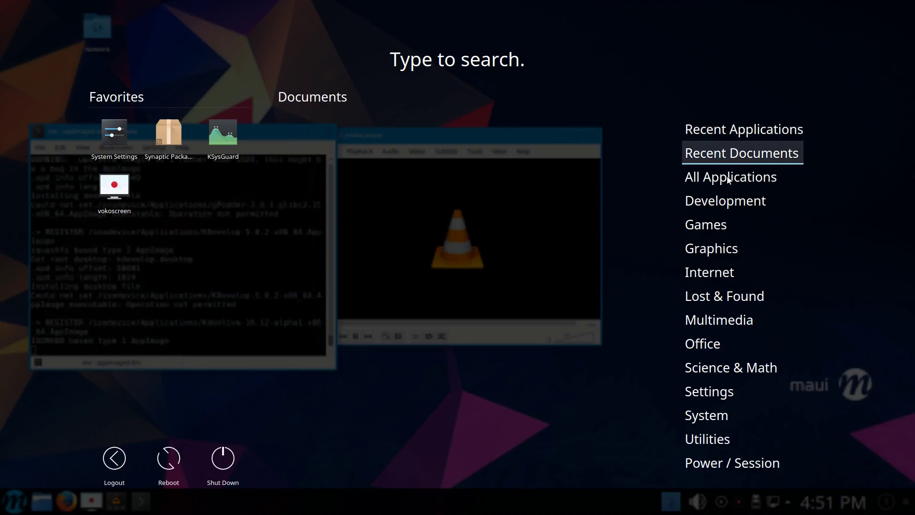
left_click(710, 179)
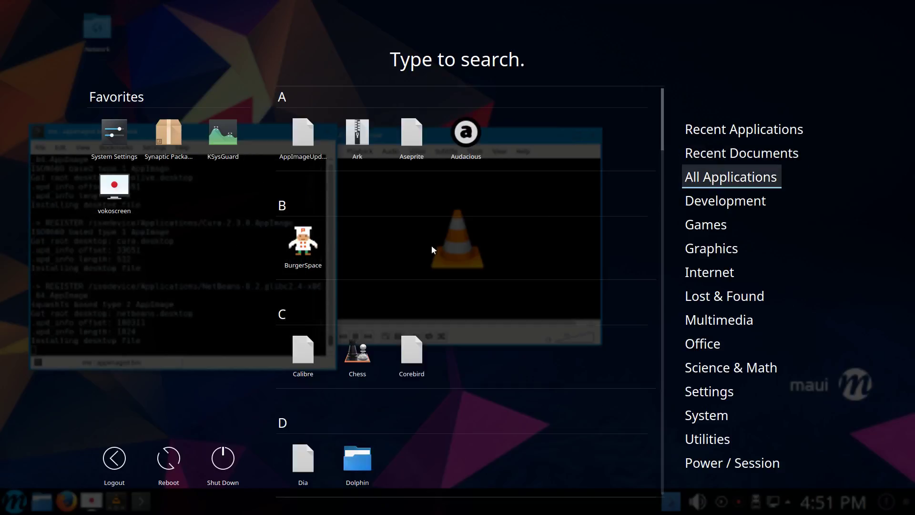
scroll(662, 160, "down", 3)
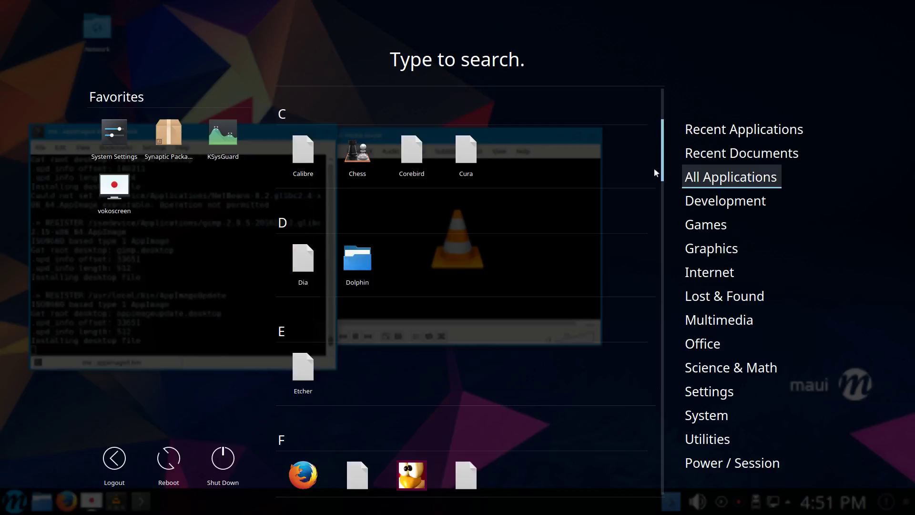
scroll(664, 165, "down", 5)
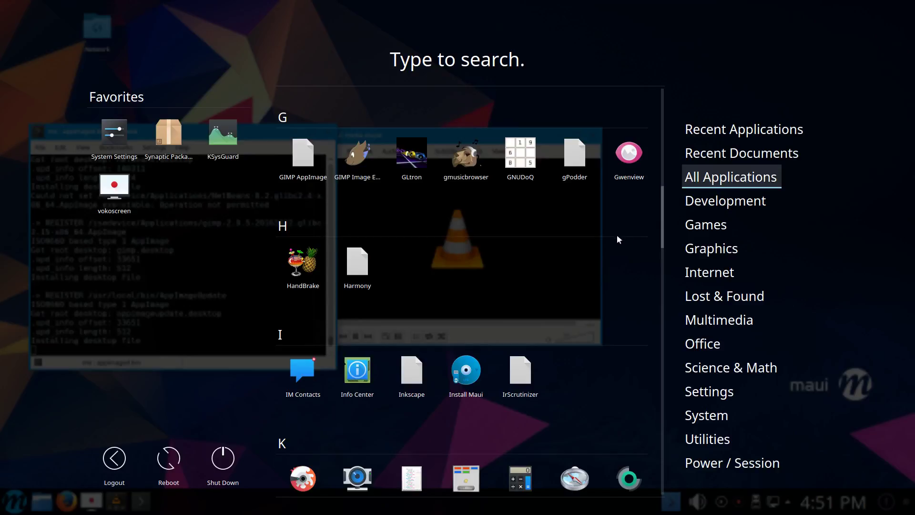
scroll(616, 236, "down", 4)
scroll(615, 236, "down", 2)
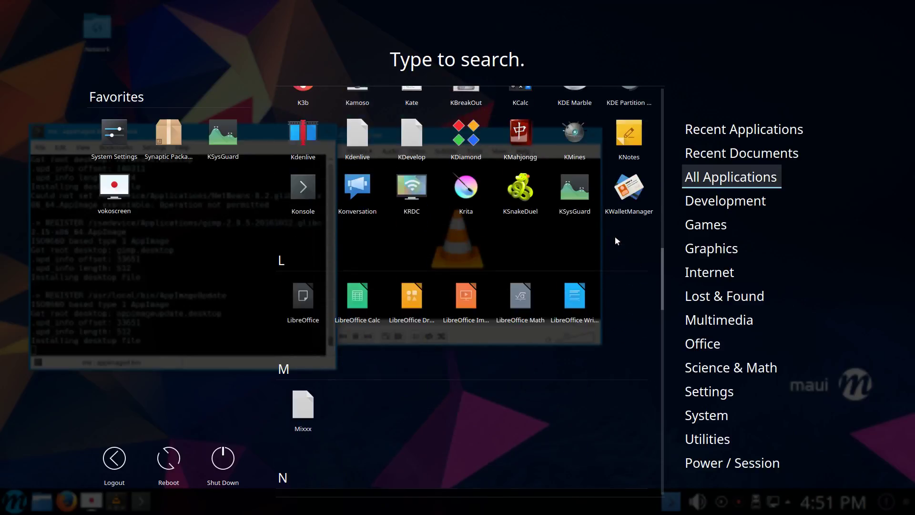
scroll(538, 263, "down", 1)
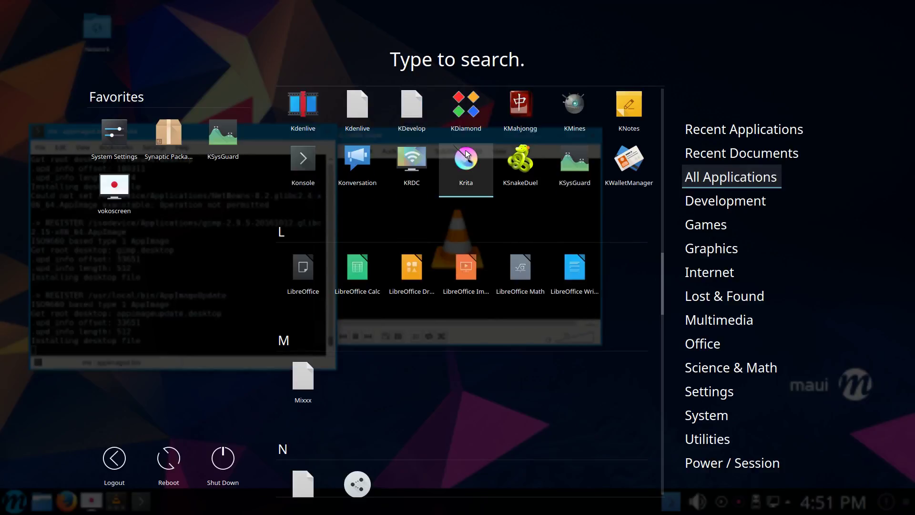
scroll(373, 225, "down", 5)
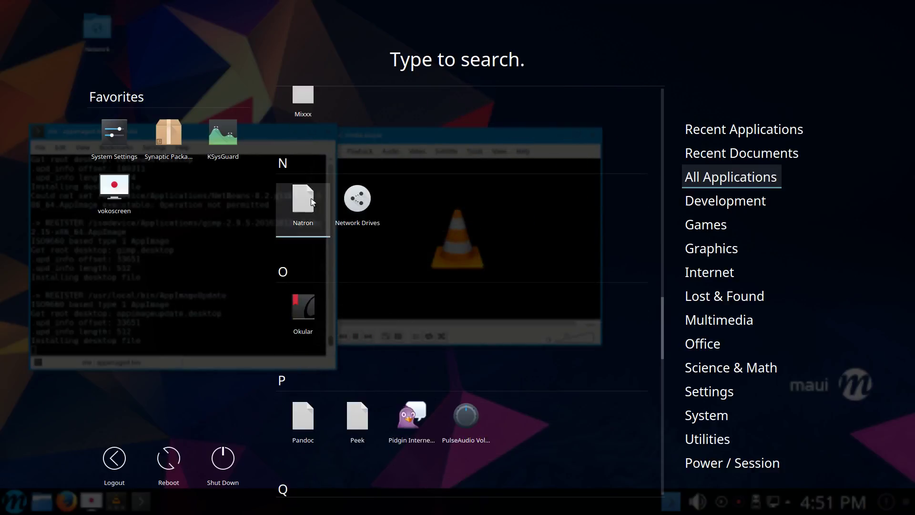
scroll(442, 243, "down", 3)
scroll(376, 271, "down", 3)
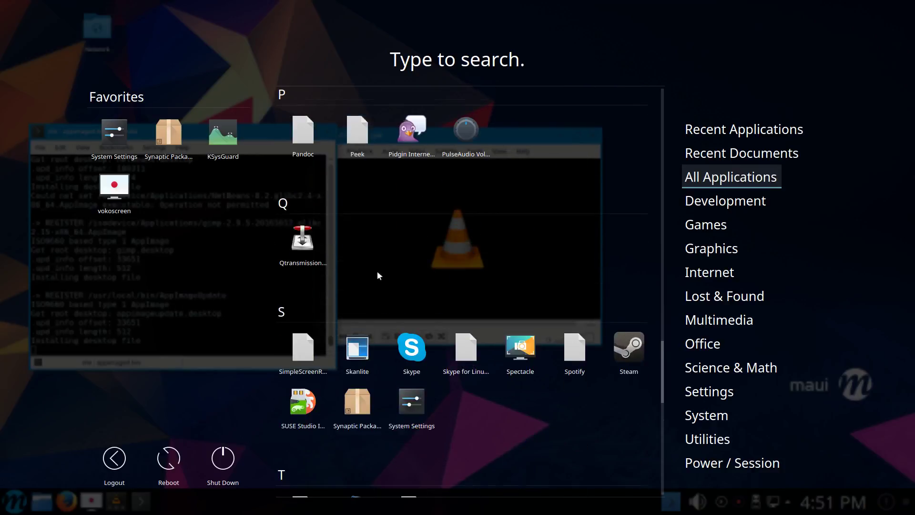
scroll(399, 255, "down", 2)
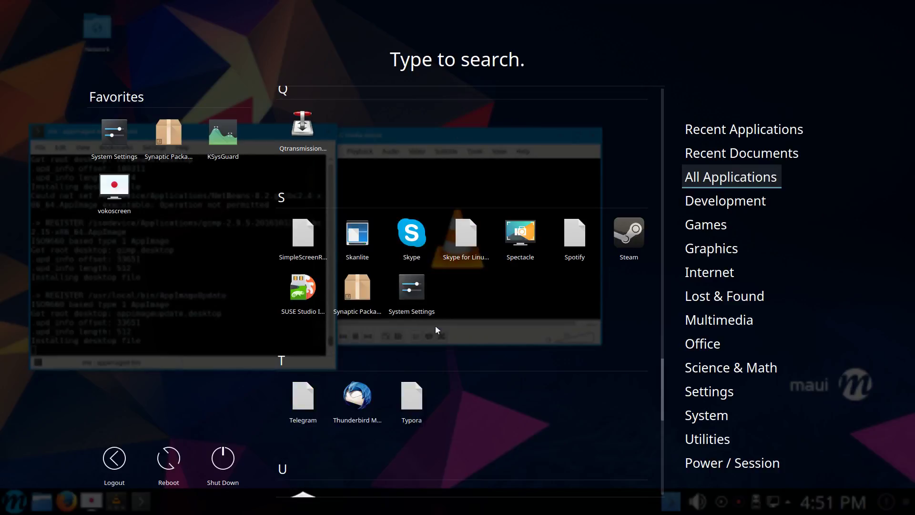
left_click(569, 238)
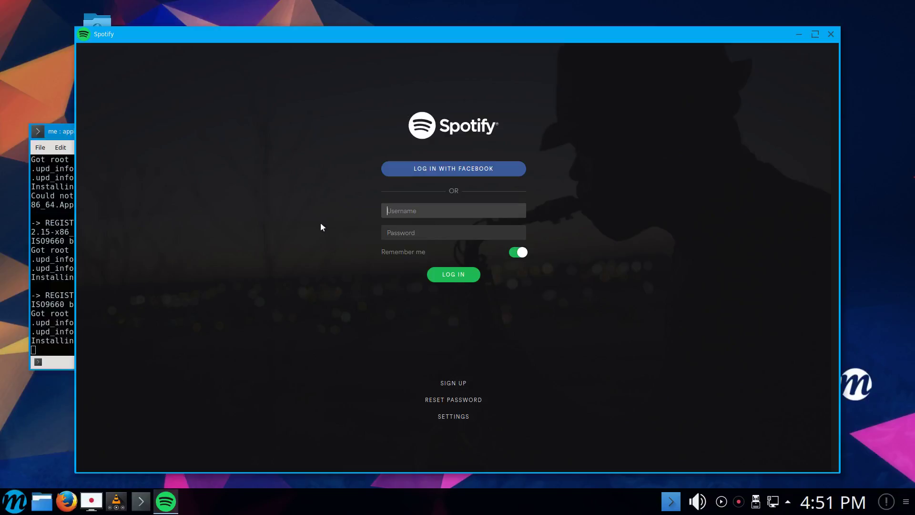
- Close the Spotify login window and check Spotify appears under recent applications in the launcher
left_click(829, 34)
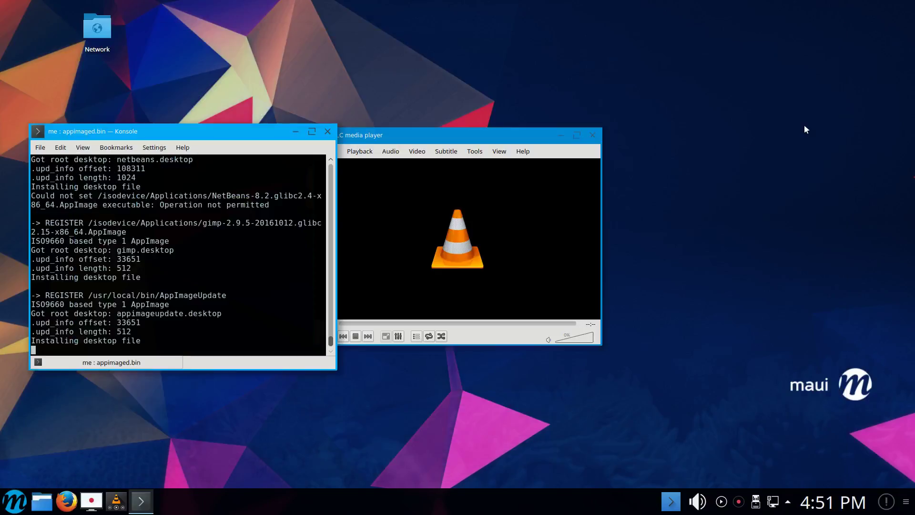
left_click(17, 502)
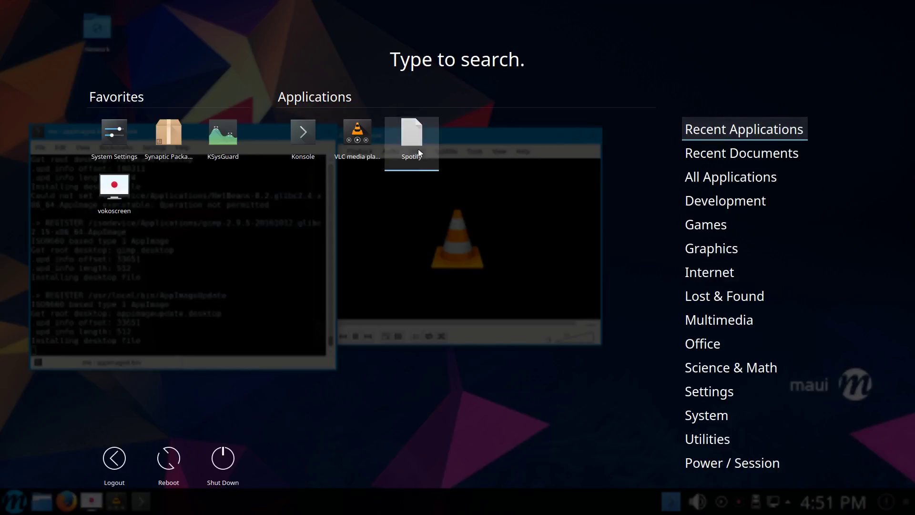
left_click(469, 408)
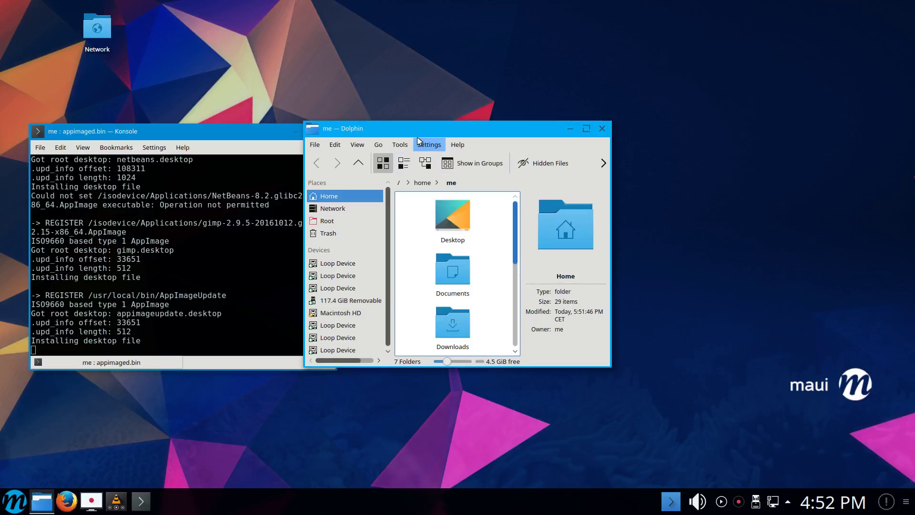
- Go to the ~/.local/share/icons folder by editing the location bar path
key("ctrl+l")
key("End")
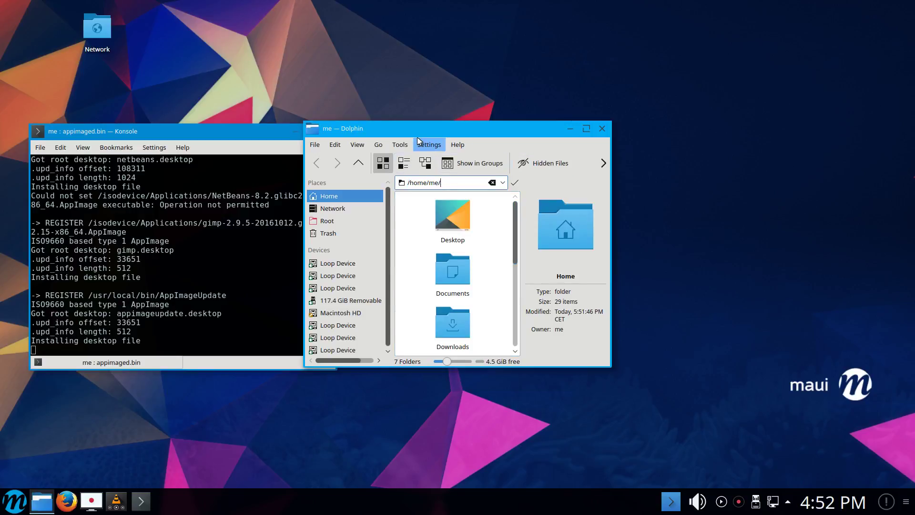
type(".")
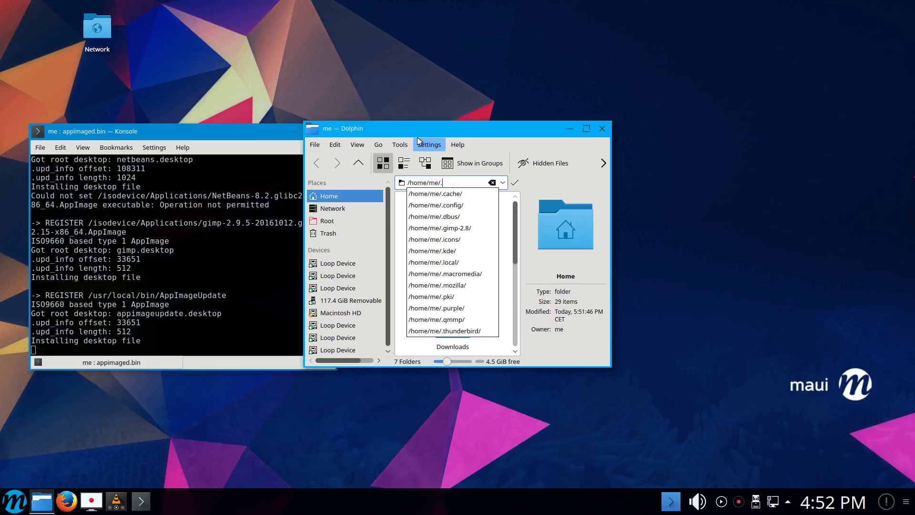
type("local")
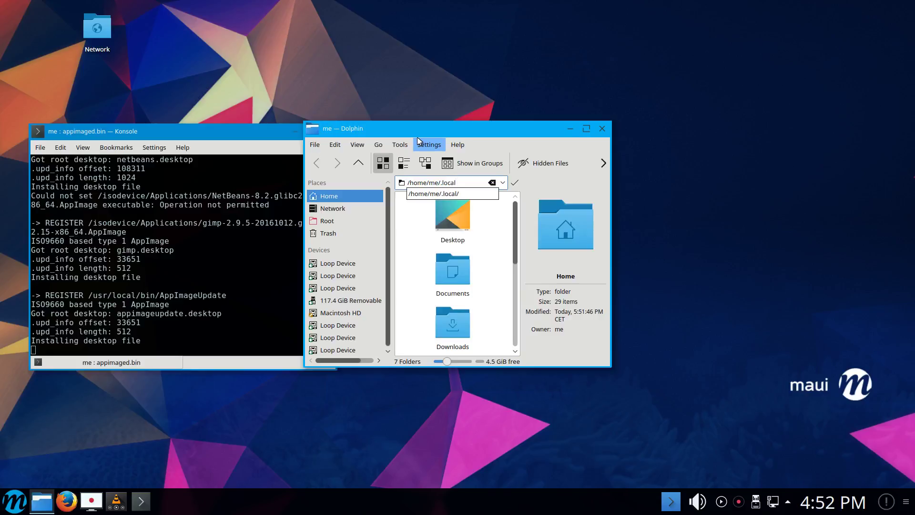
type("/share/ic")
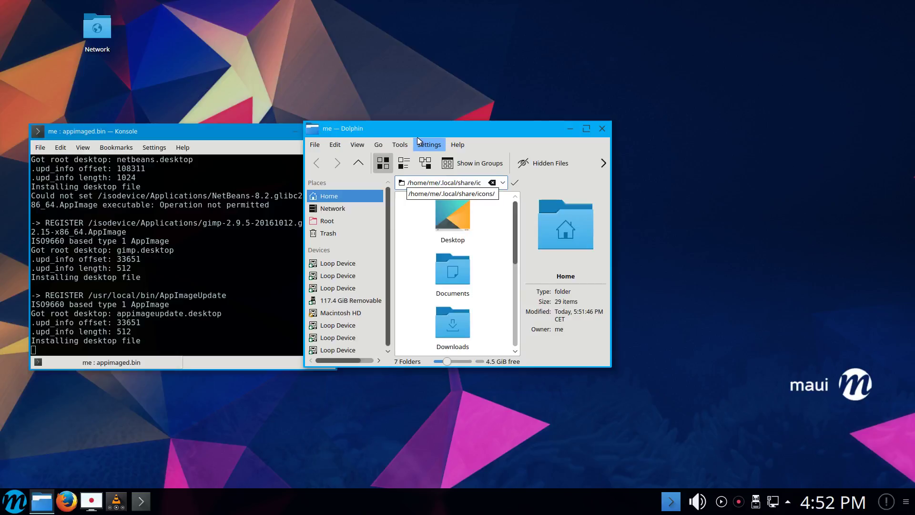
key("Down")
key("Return")
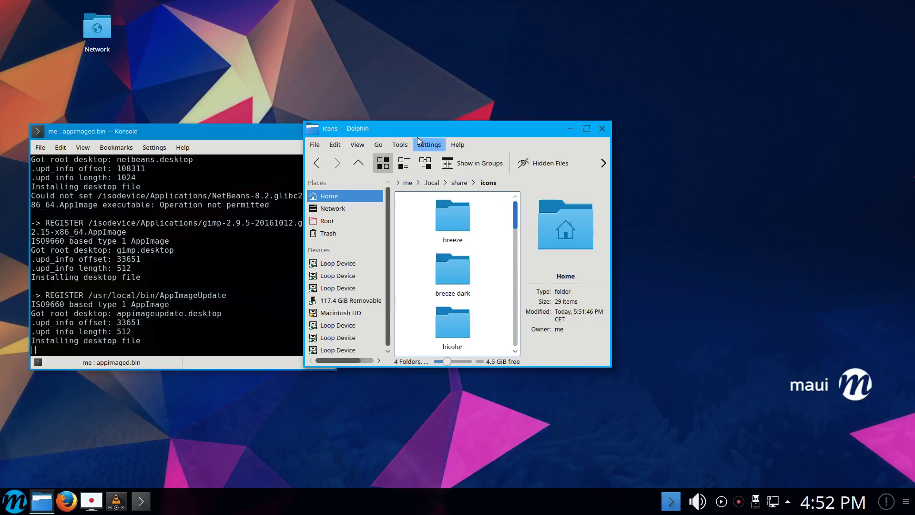
scroll(490, 258, "down", 3)
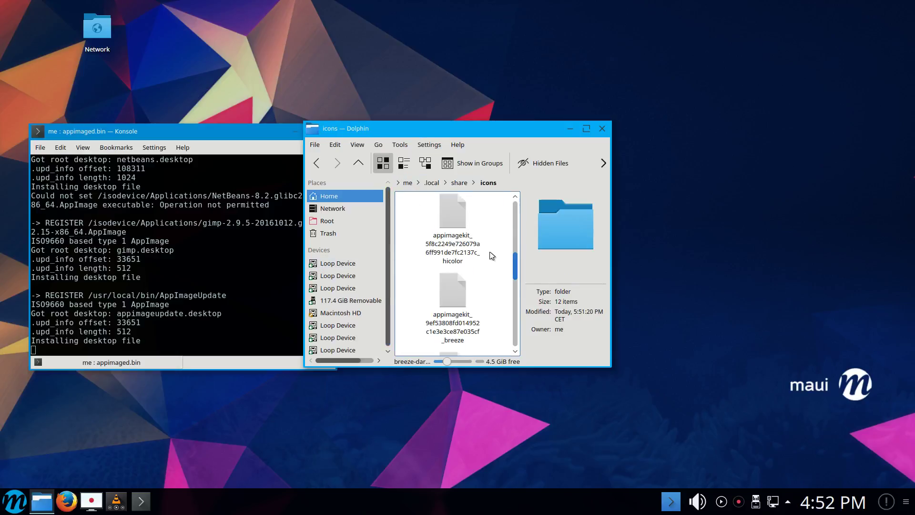
scroll(490, 257, "up", 3)
- Open hicolor/128x128/apps, maximize to view all app icons, inspect the Spotify icon, then close Dolphin
left_click(447, 318)
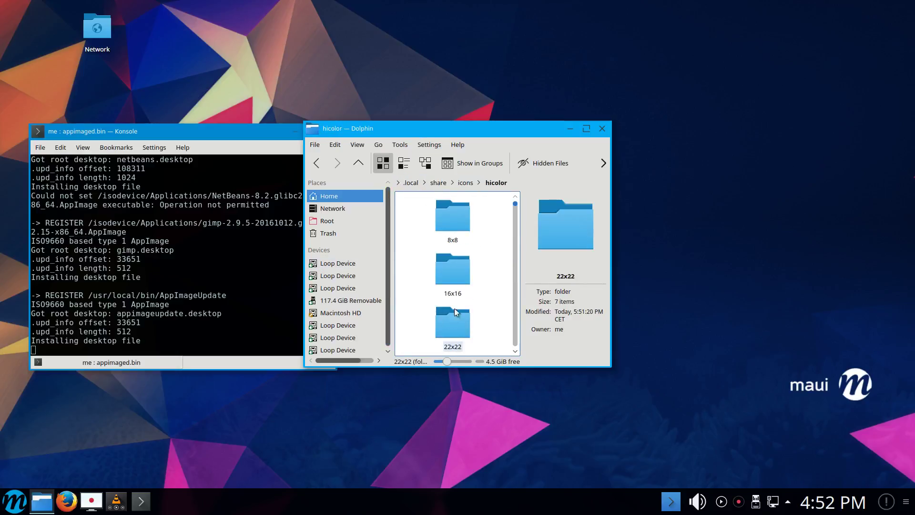
scroll(483, 256, "down", 5)
scroll(483, 256, "down", 3)
scroll(483, 256, "up", 3)
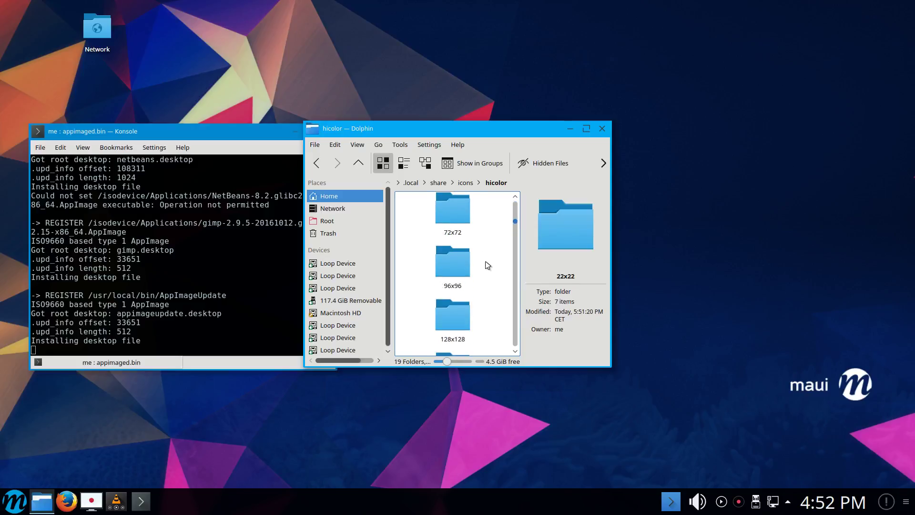
left_click(457, 312)
left_click(469, 283)
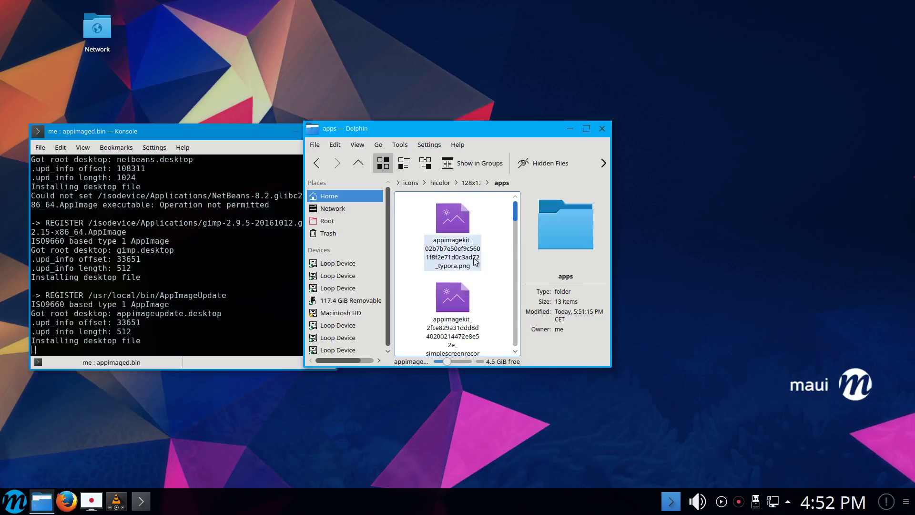
left_click(587, 129)
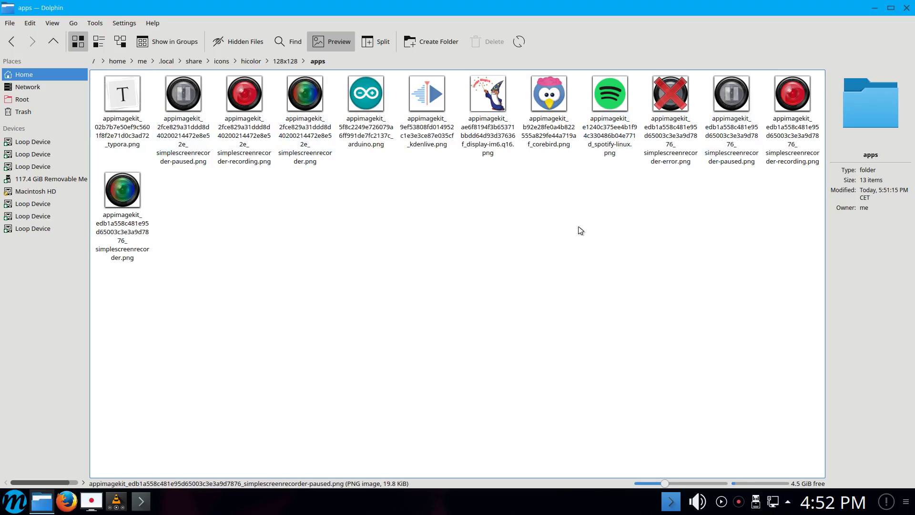
left_click(601, 143)
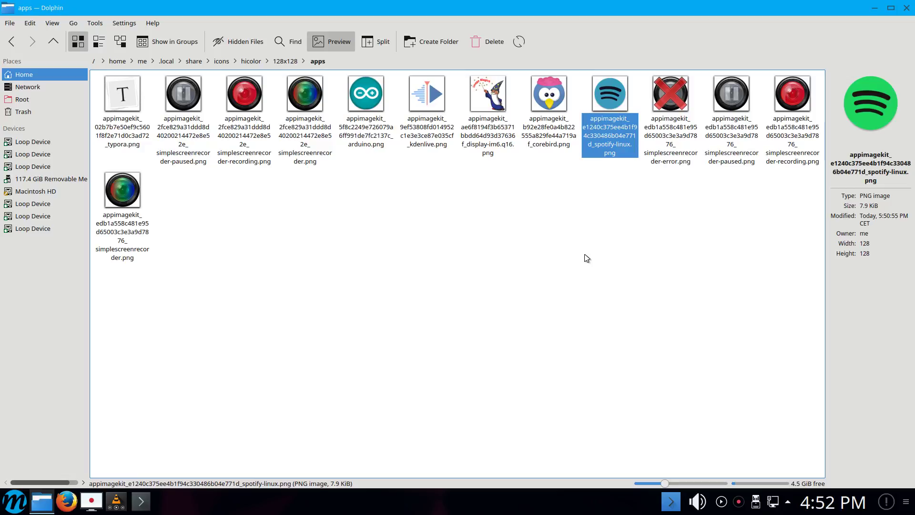
left_click(906, 7)
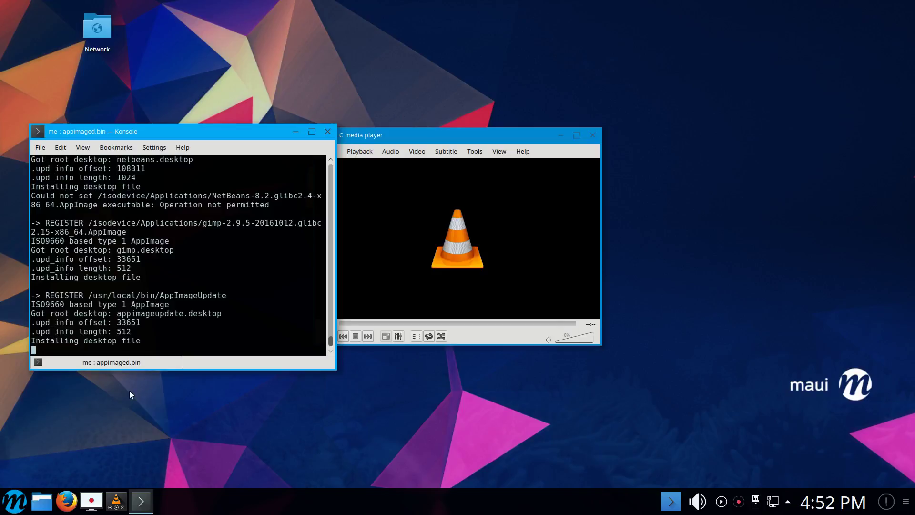
- Relaunch Spotify from the application launcher, then open and dismiss its taskbar task menu
left_click(14, 507)
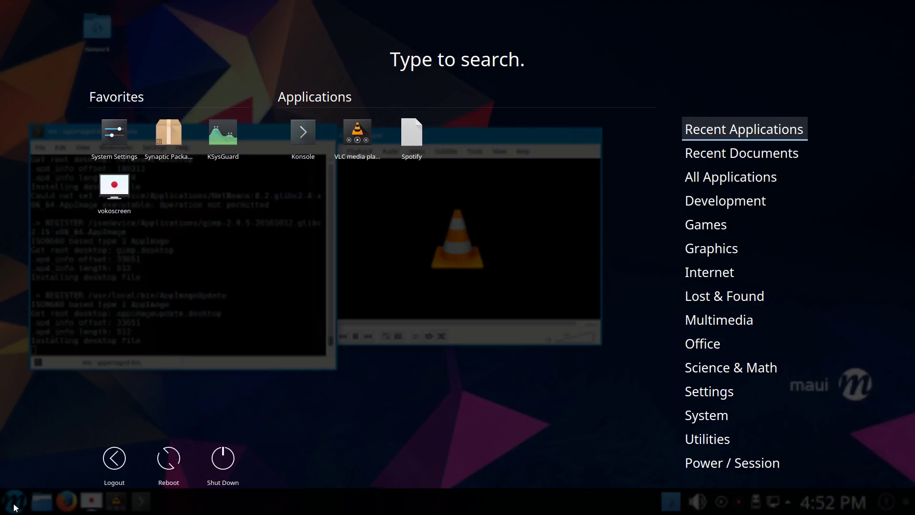
left_click(411, 135)
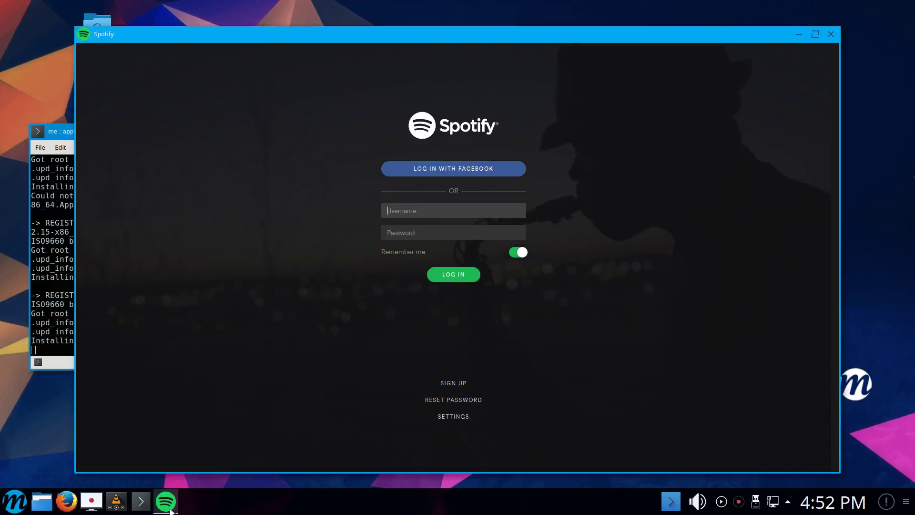
right_click(168, 502)
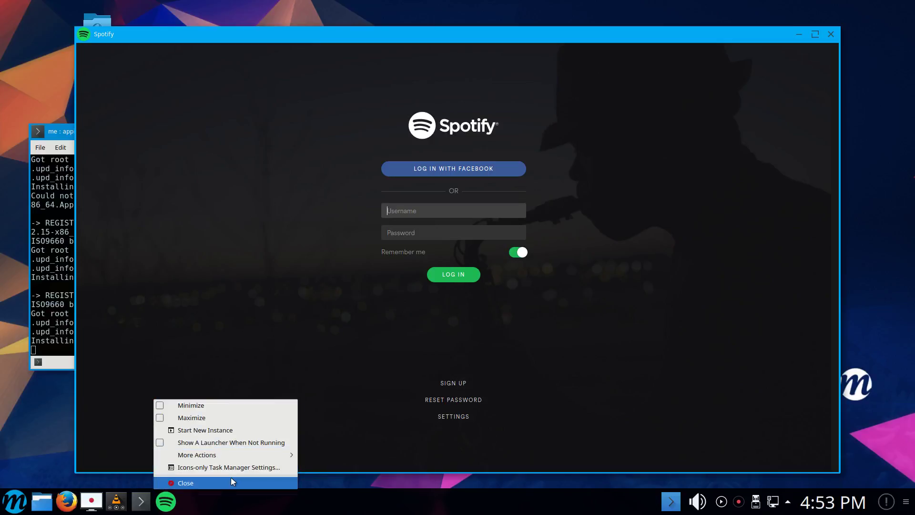
left_click(215, 499)
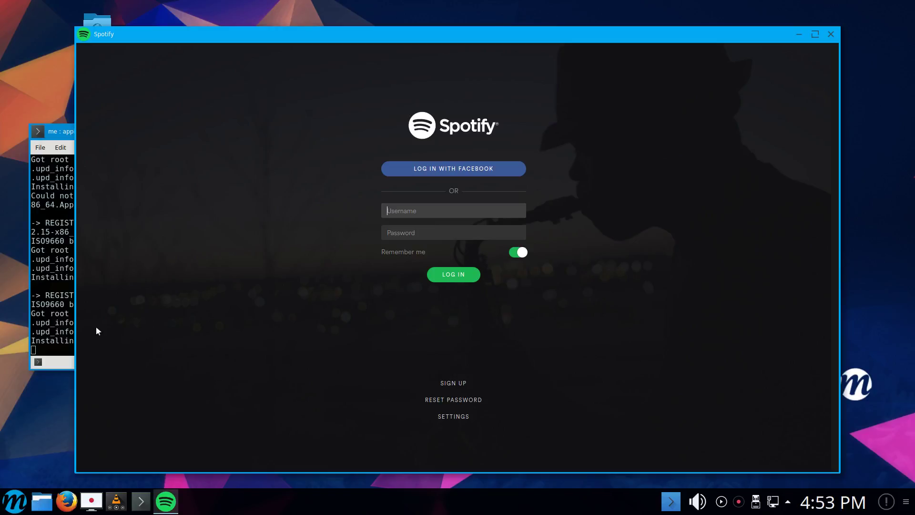
- In Firefox, search 'leafpad appimage' and open the Leafpad Bintray result
left_click(147, 334)
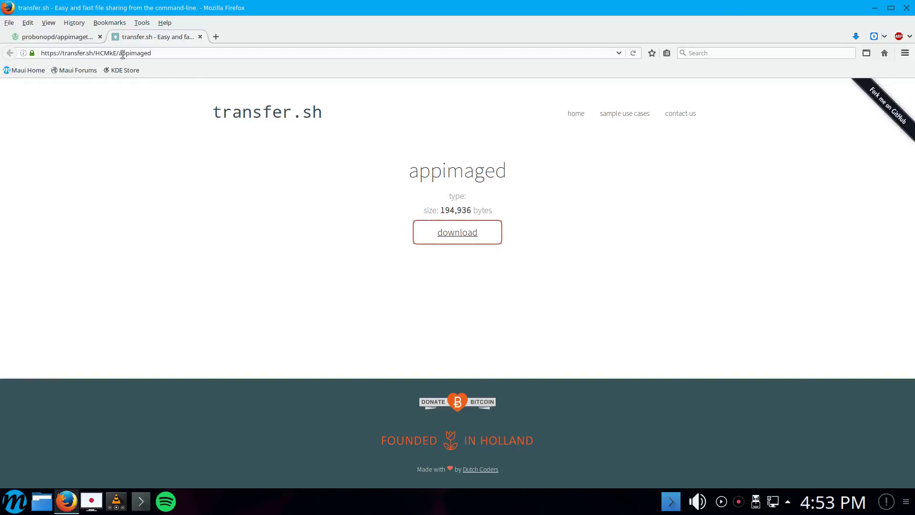
left_click(90, 50)
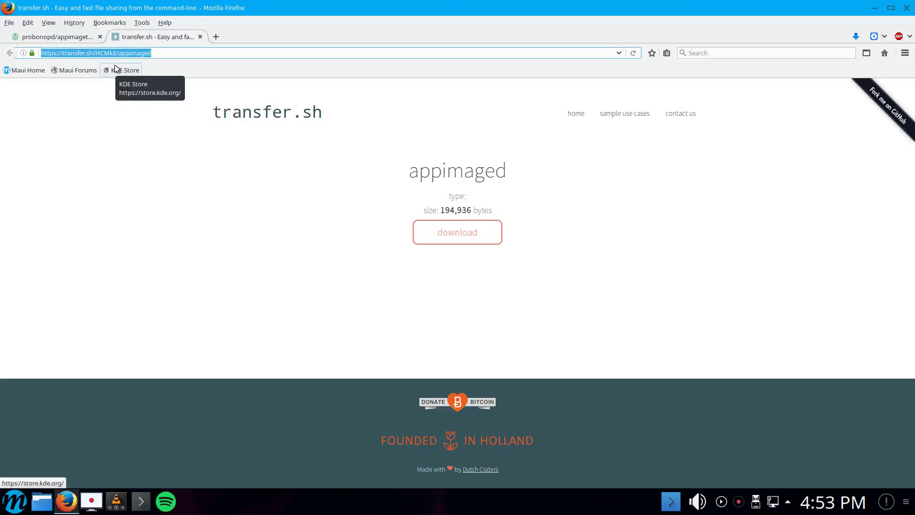
type("leafpad app")
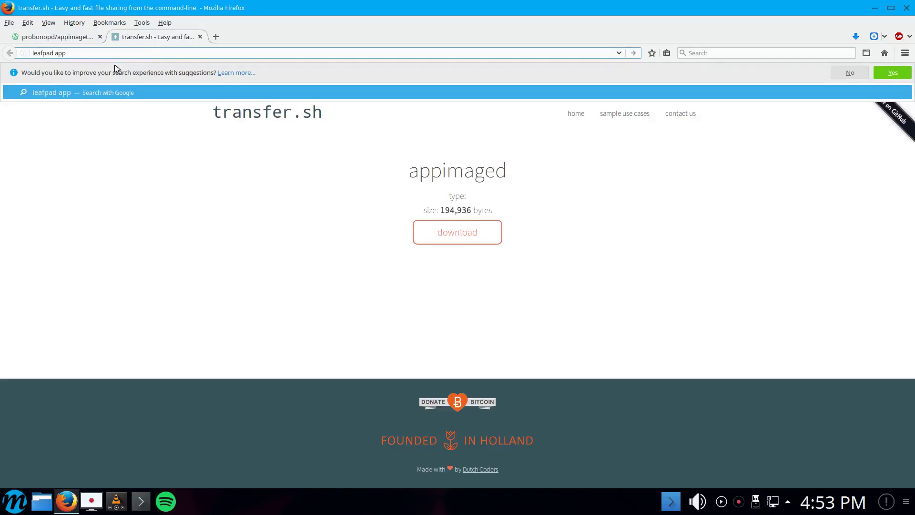
type("image")
key("Return")
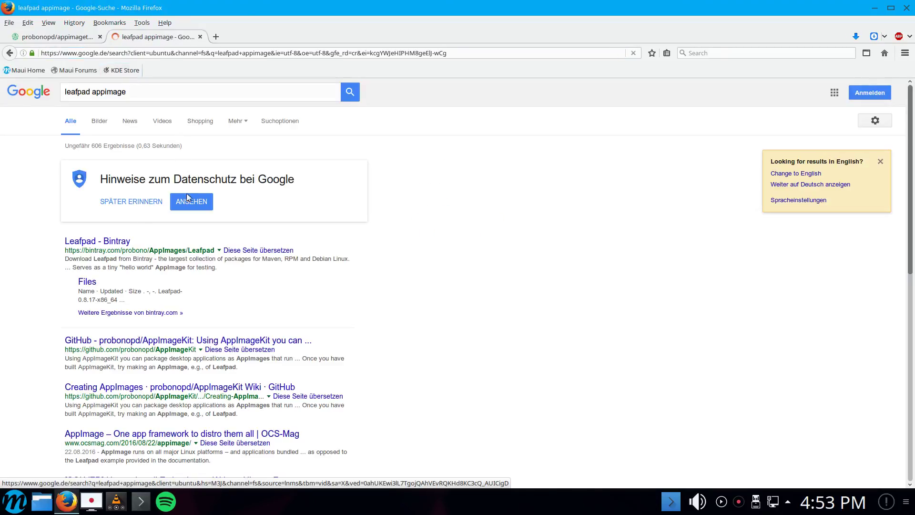
left_click(109, 242)
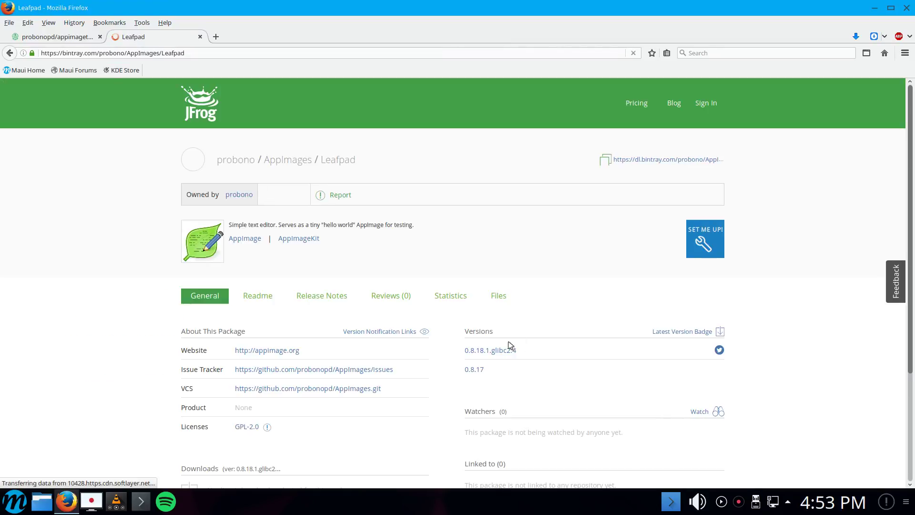
- Save Leafpad-0.8.18.1.glibc2.4-x86_64.AppImage from the version's Files list into Downloads
left_click(498, 351)
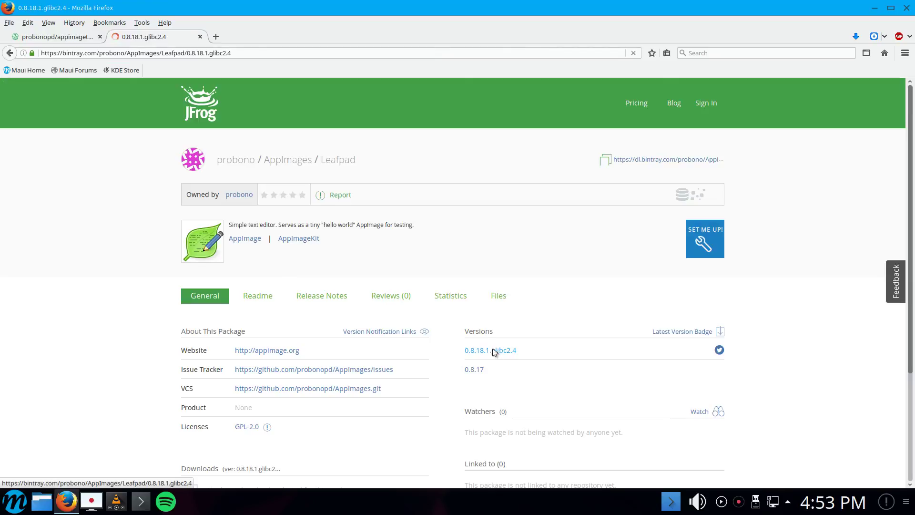
left_click(498, 296)
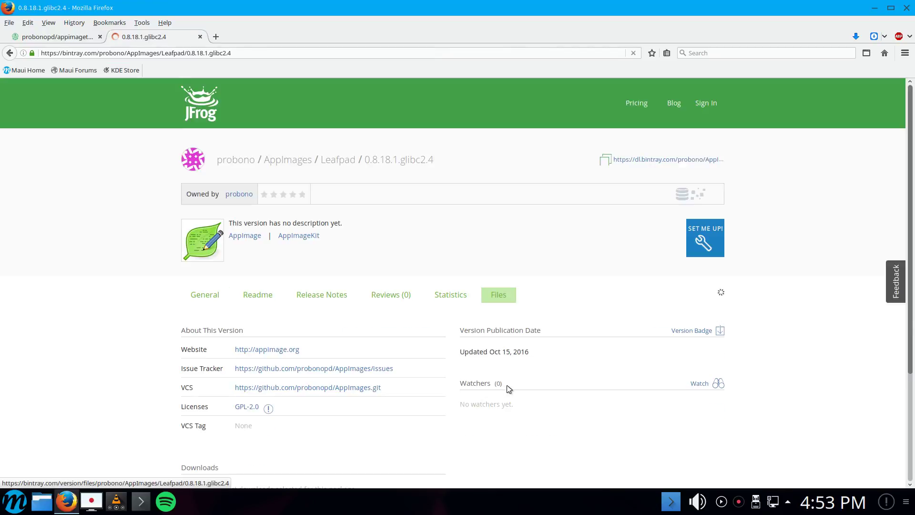
left_click(298, 387)
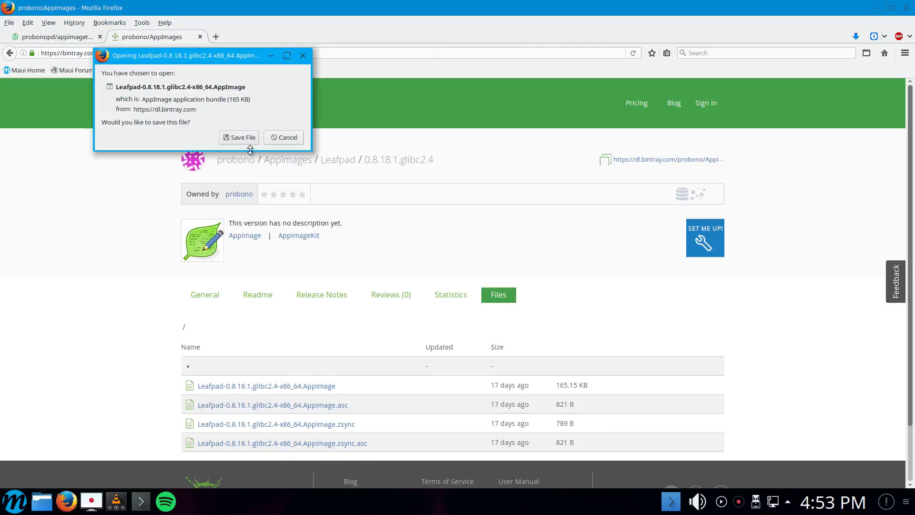
left_click(241, 138)
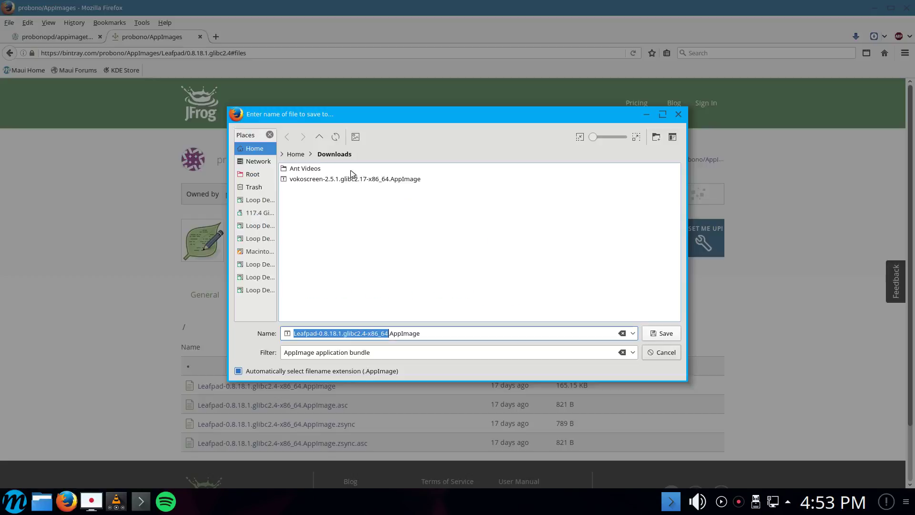
left_click(656, 335)
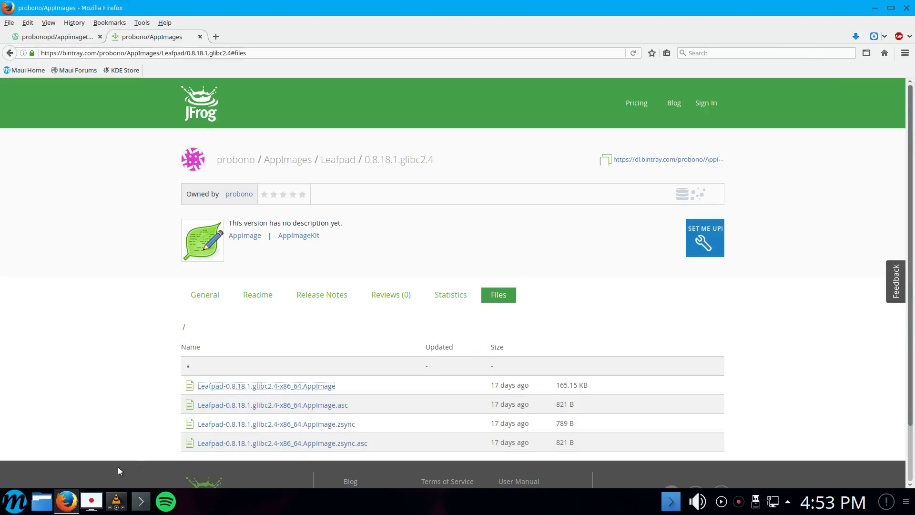
- Launch Leafpad by searching 'lea' in the application launcher
left_click(11, 500)
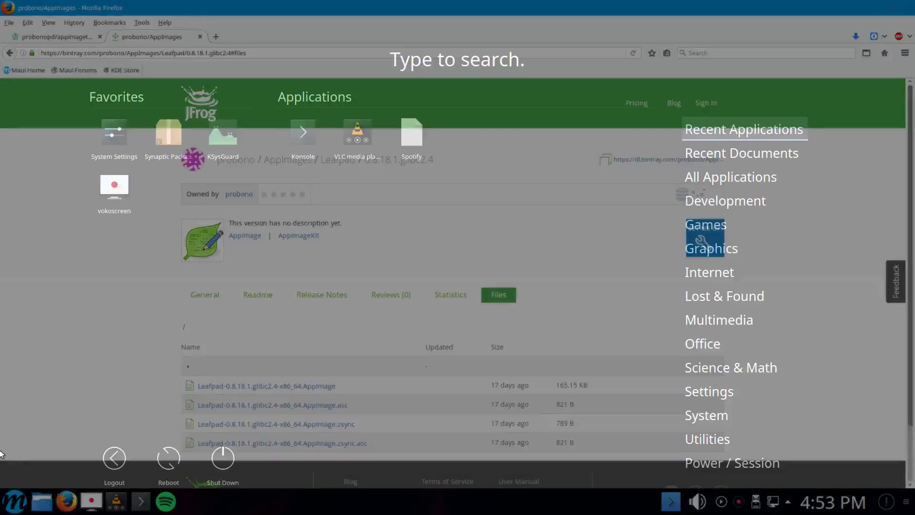
type("lea")
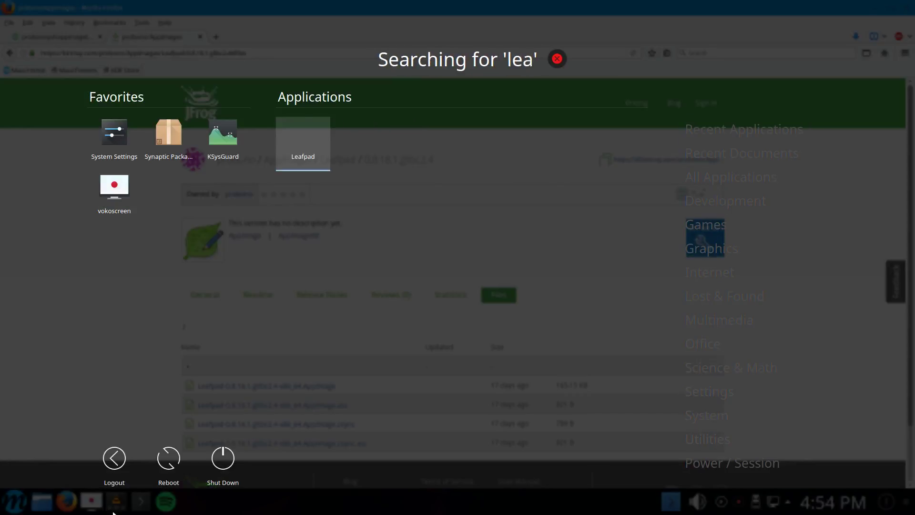
key("Return")
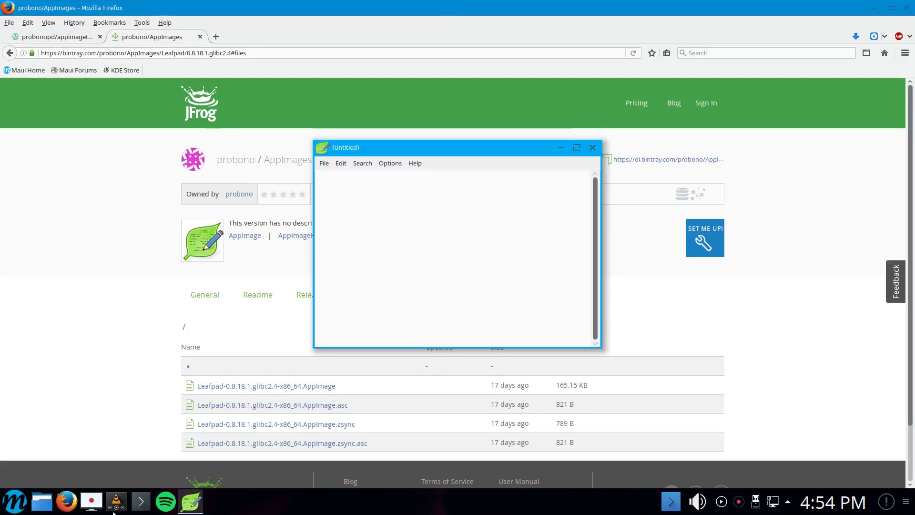
- Run Update from Leafpad's taskbar menu and quit the dialog after it reports success
right_click(191, 503)
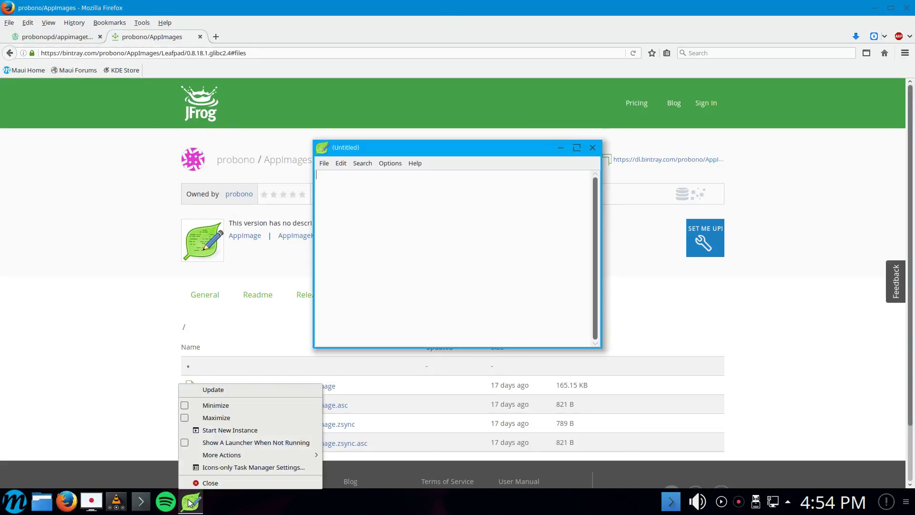
left_click(228, 394)
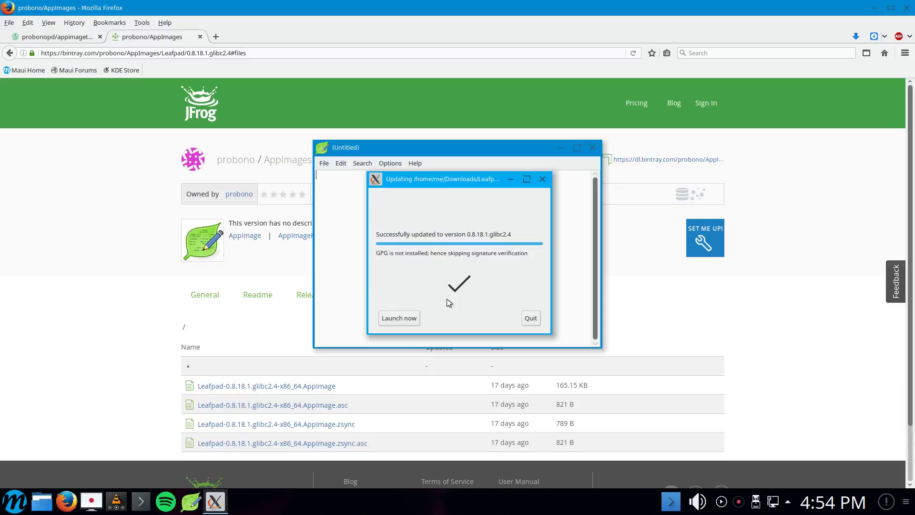
left_click(531, 318)
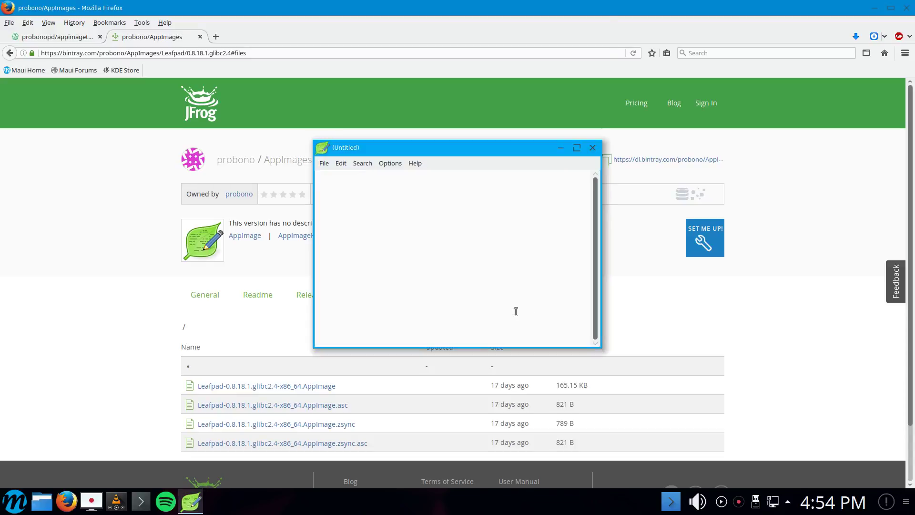